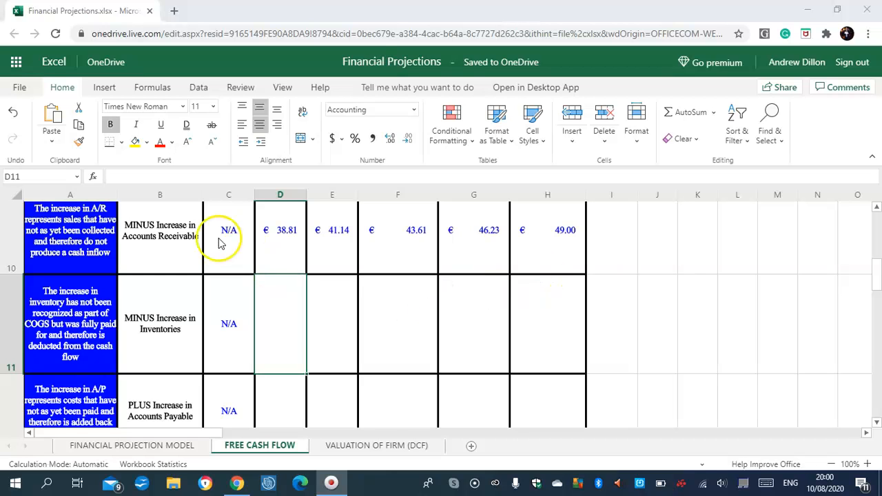
Review the accounts receivable increase formula in D10 and the inventory increase explanation in A11
left_click(284, 222)
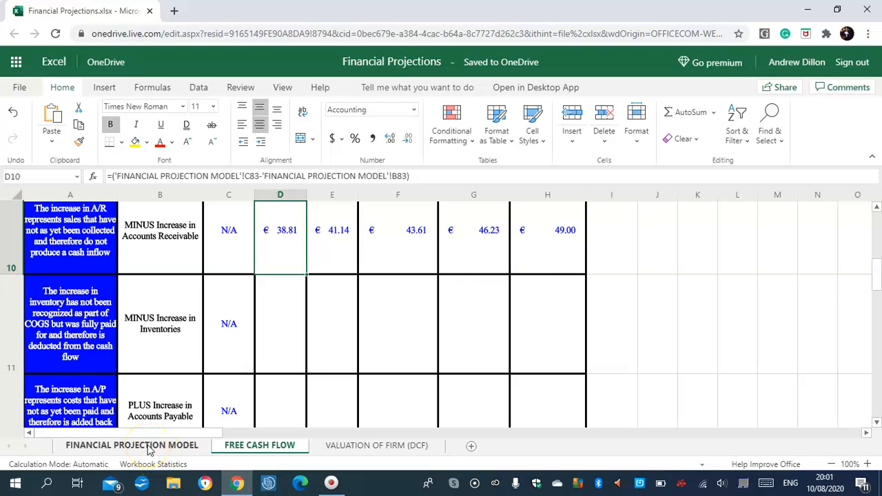
left_click(420, 178)
key("Return")
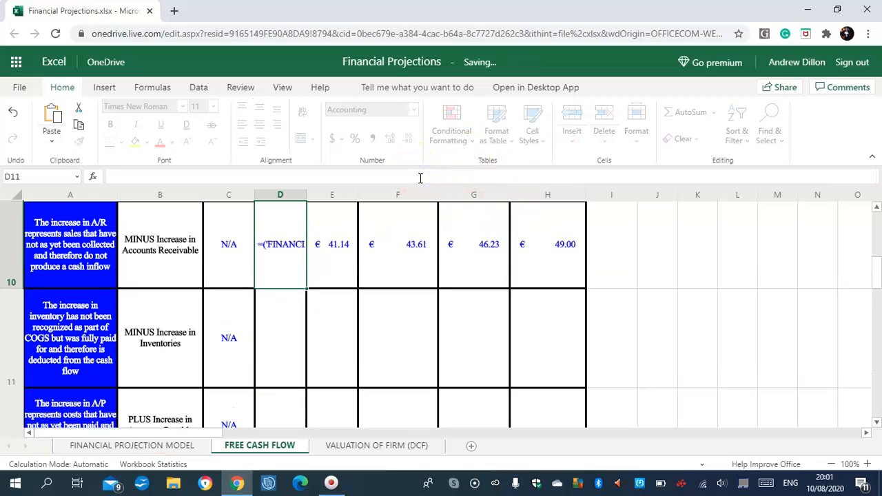
left_click(245, 349)
left_click(280, 350)
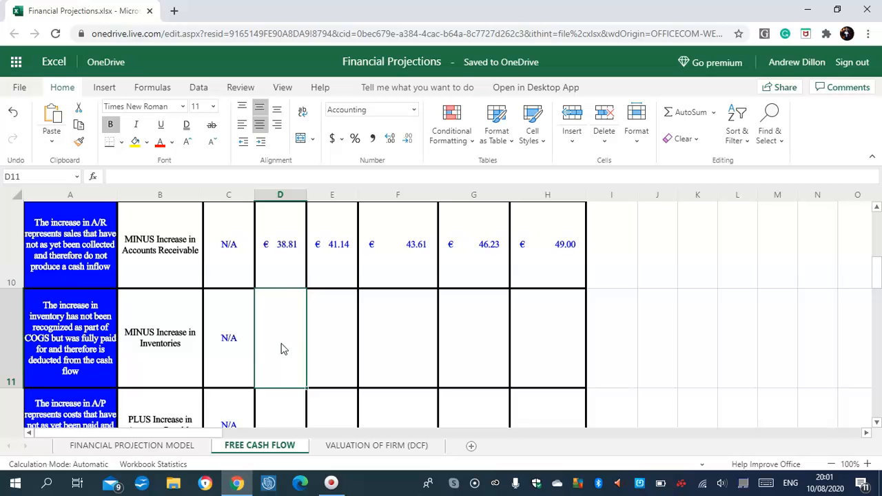
left_click(77, 349)
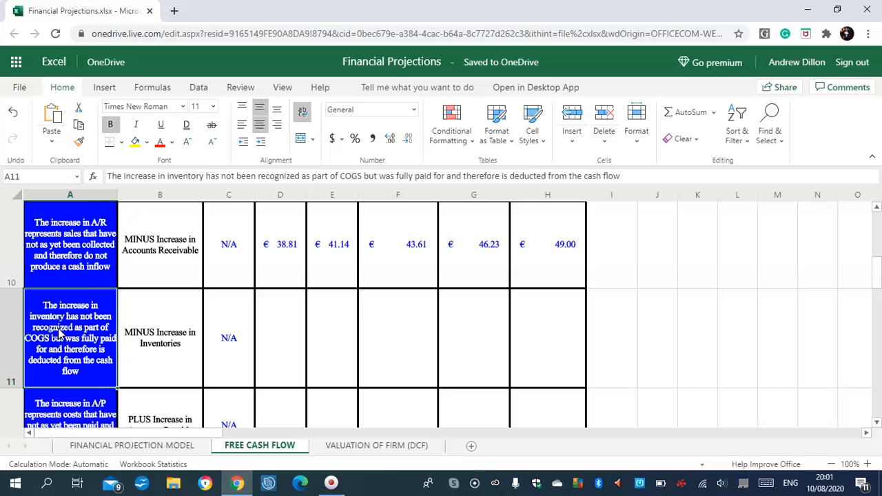
Enter the formula =('FINANCIAL PROJECTION MODEL'!C84-'FINANCIAL PROJECTION MODEL'!B84) in D11 for the increase in inventories
left_click(280, 345)
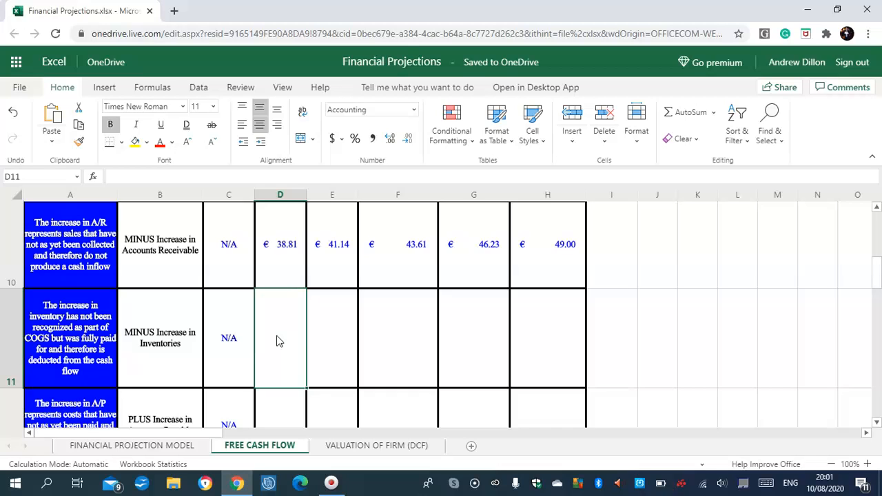
key("Caps_Lock")
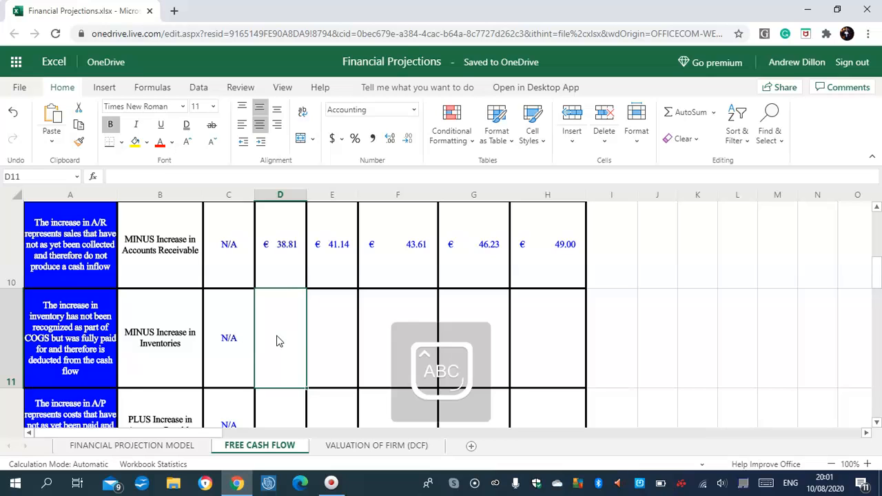
type("=")
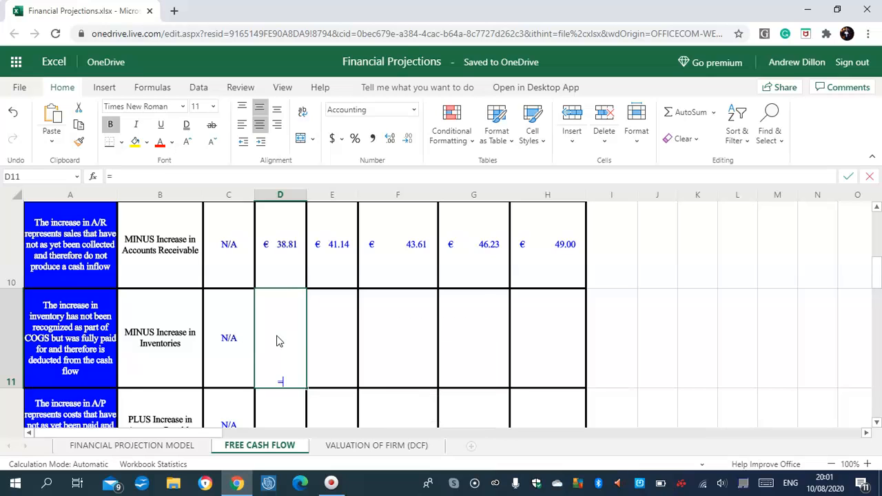
type("('FINANX")
key("BackSpace")
type("CIAL PROJECTION ")
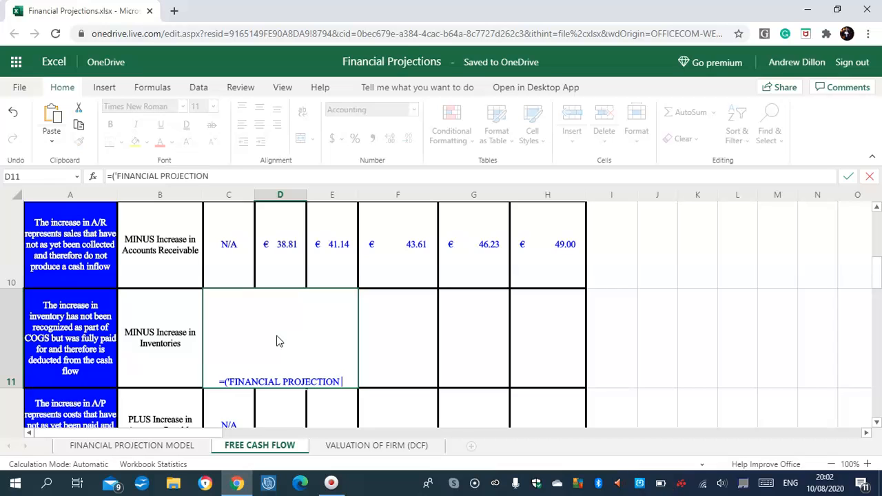
type("MODEL'!")
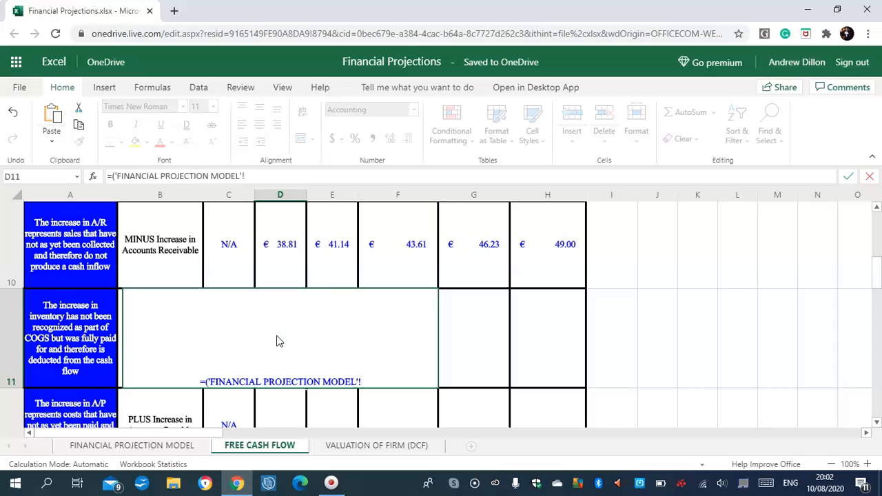
type("C84-")
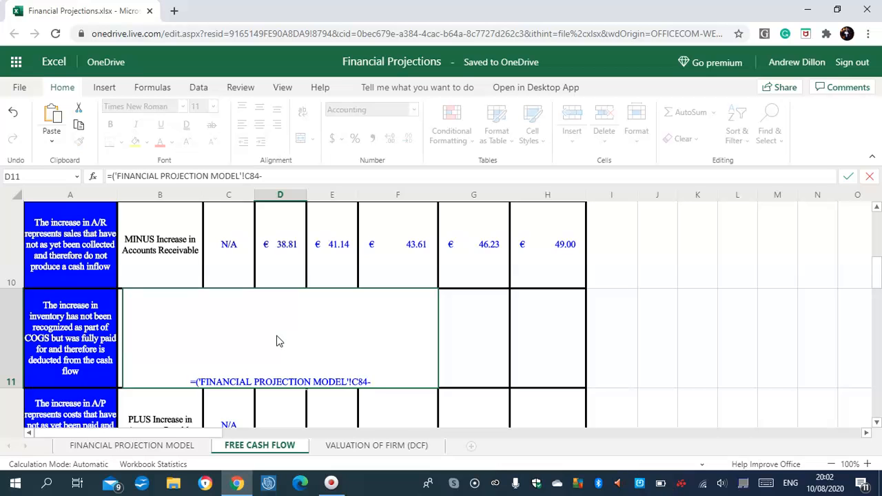
type("'F")
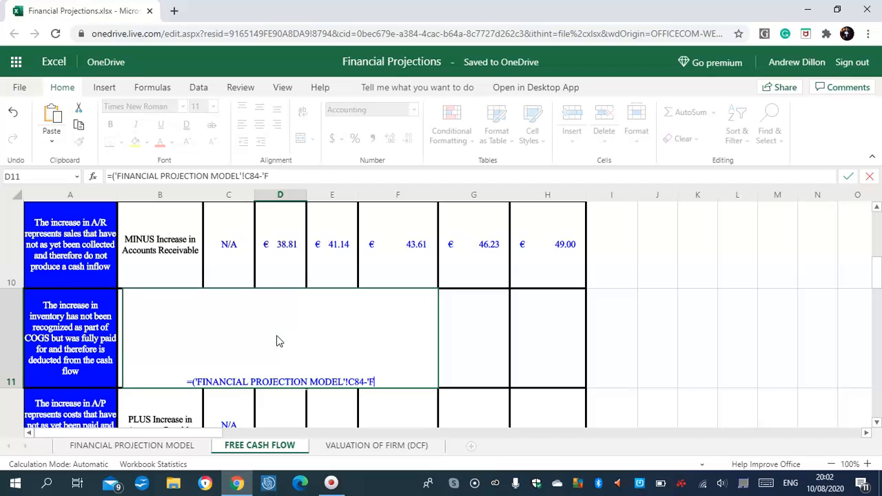
type("INANCI")
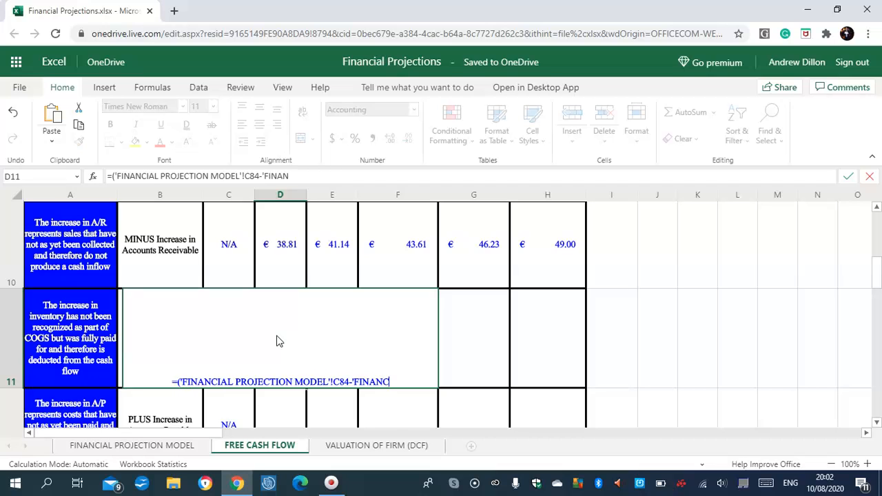
type("AL P")
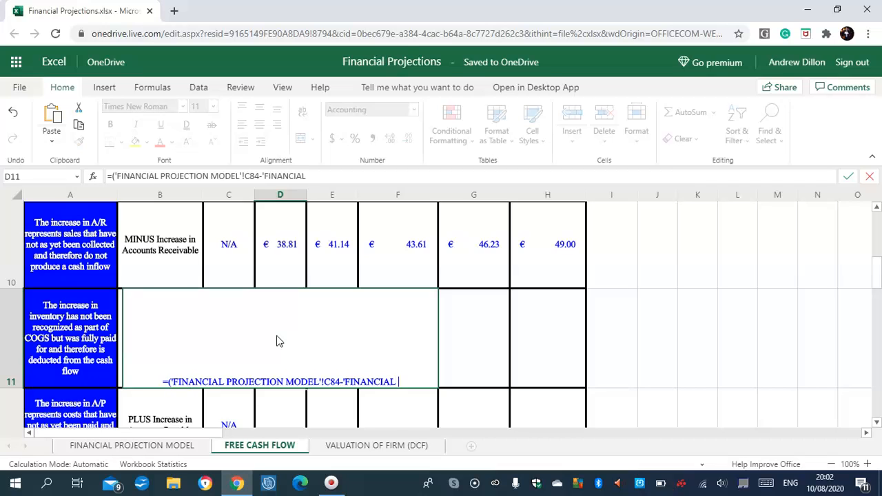
type("ROJECT")
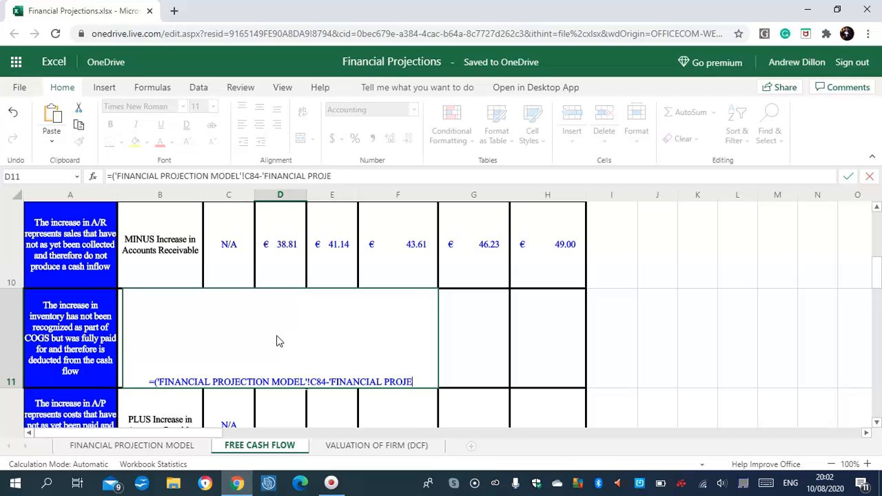
type("ION MOD")
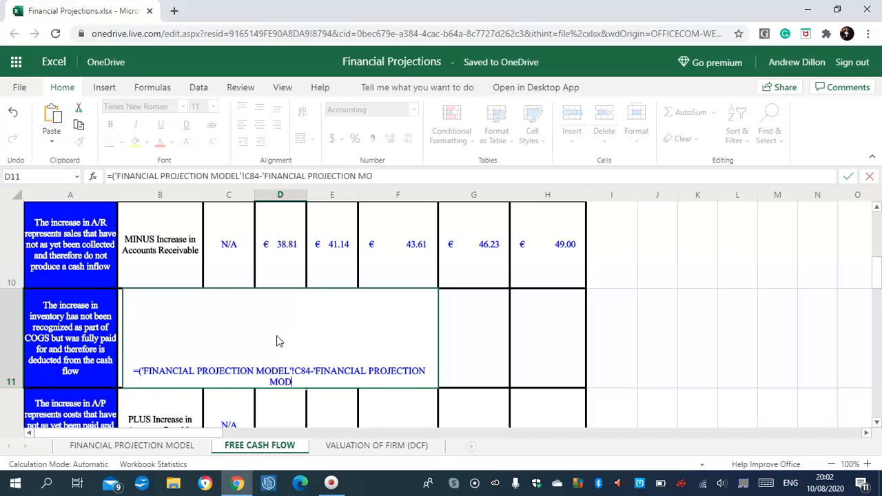
type("EL")
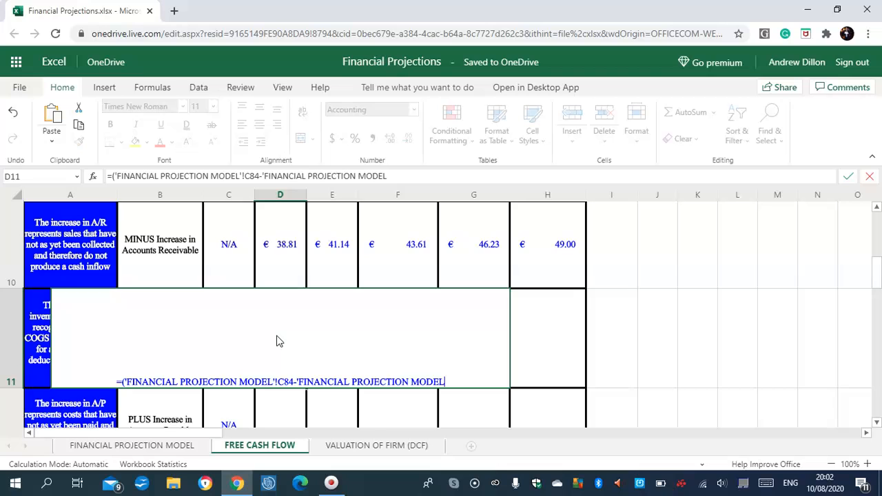
type("'!")
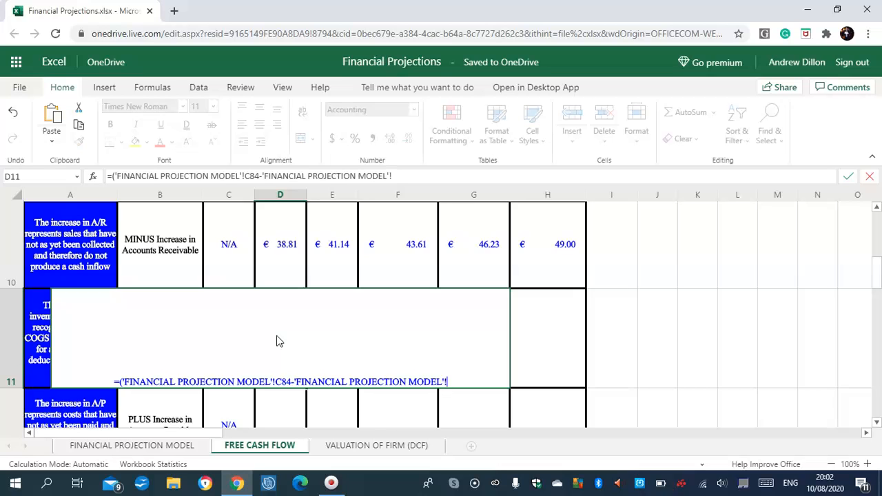
type("B")
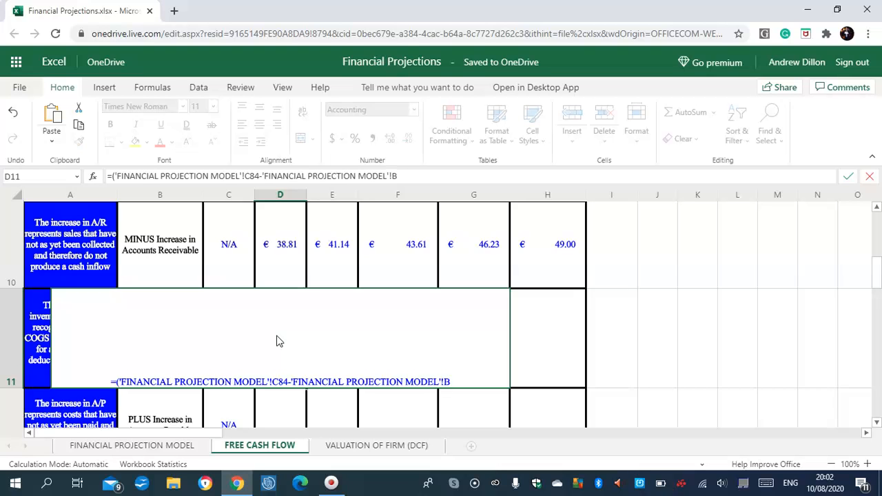
type("84)")
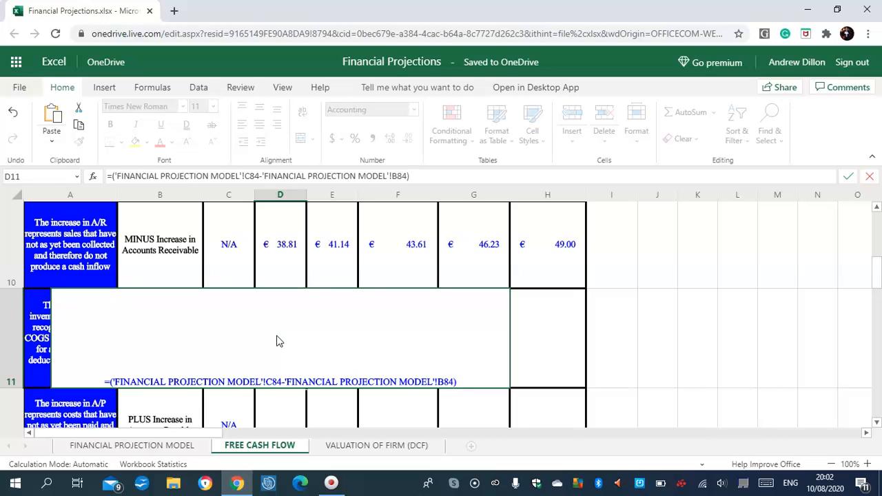
key("Return")
Fill the D11 inventory increase formula across to H11 and check the copied formulas
left_click(270, 329)
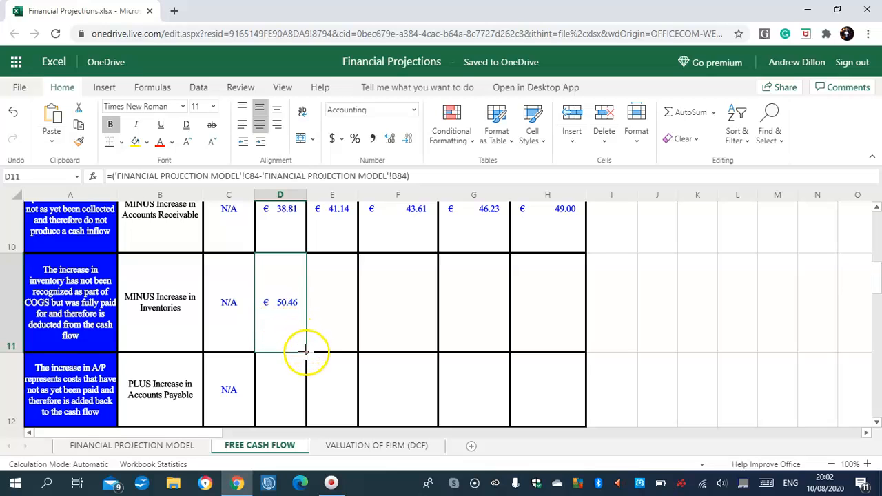
left_click_drag(303, 351, 529, 313)
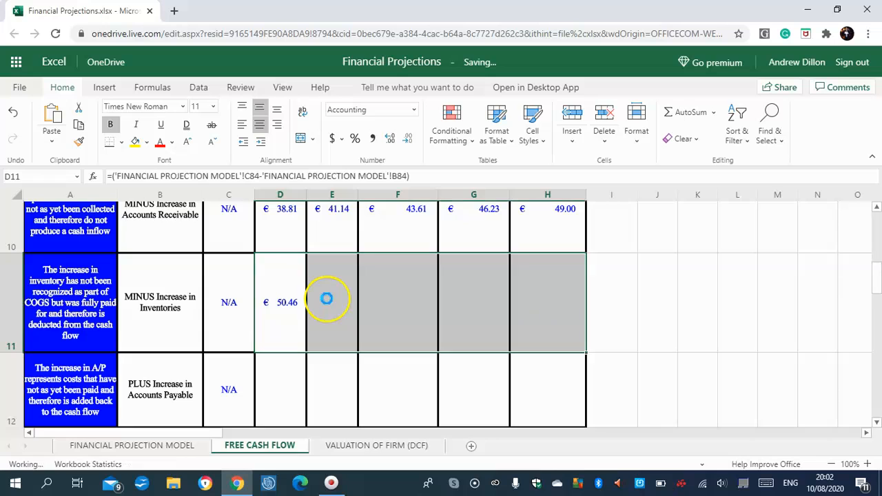
left_click(334, 304)
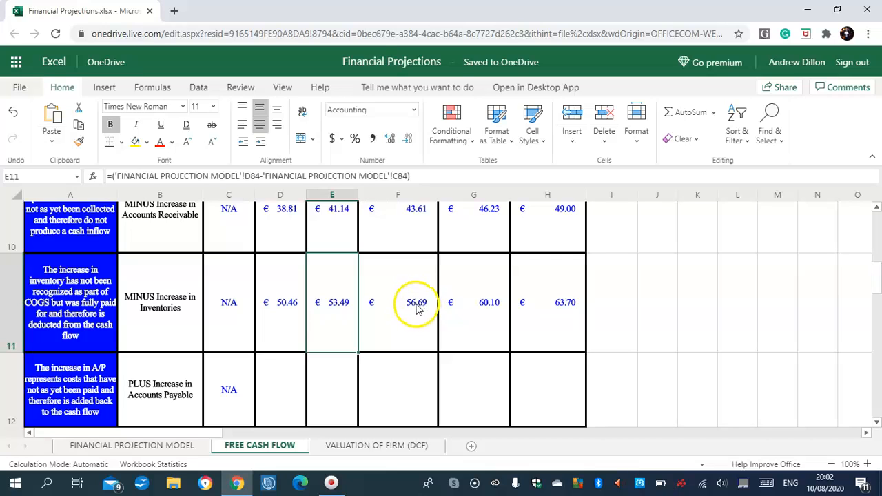
left_click(472, 307)
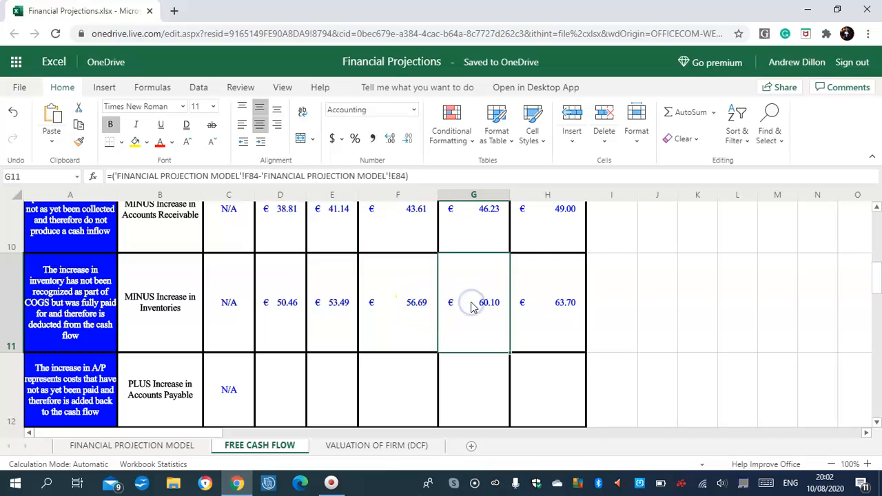
left_click(564, 299)
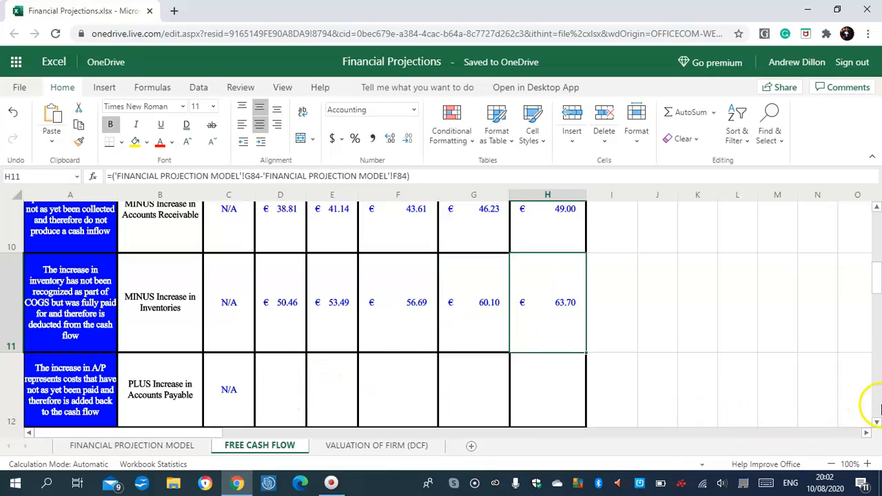
Enter the formula ='FINANCIAL PROJECTION MODEL'!C90-'FINANCIAL PROJECTION MODEL'!B90 in D12 for the increase in accounts payable
left_click(877, 422)
left_click(878, 422)
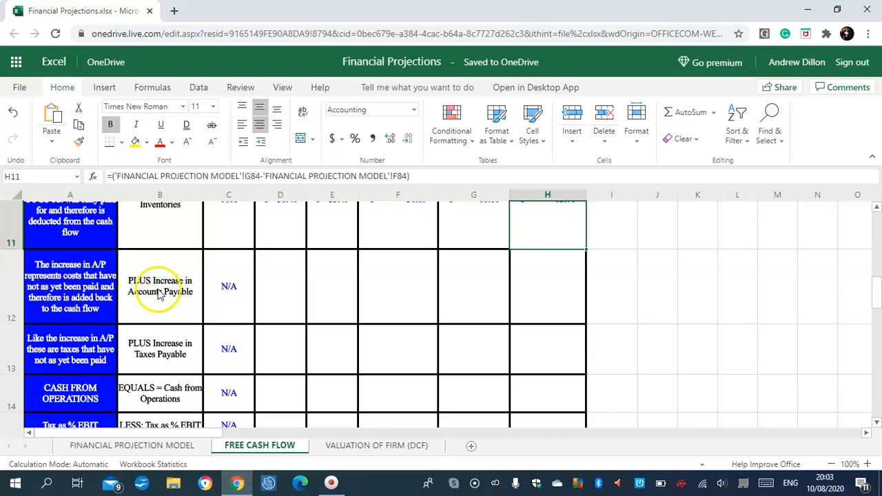
left_click(275, 287)
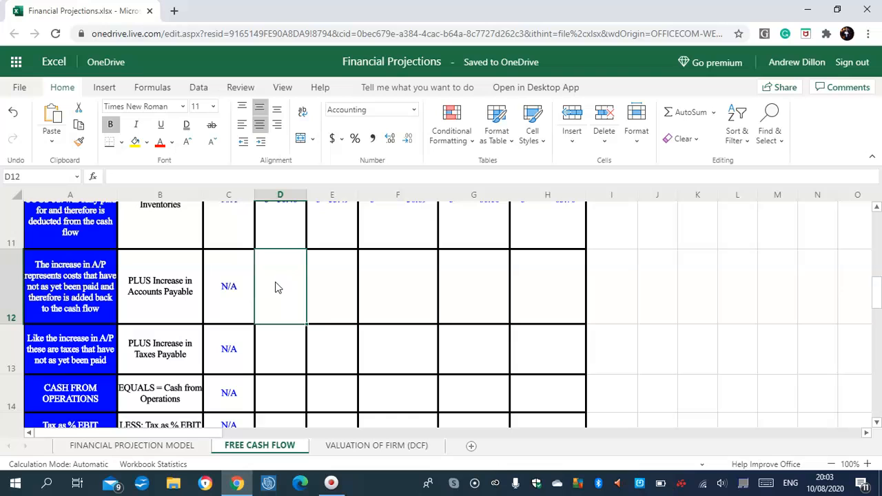
type("='FINANCILA P")
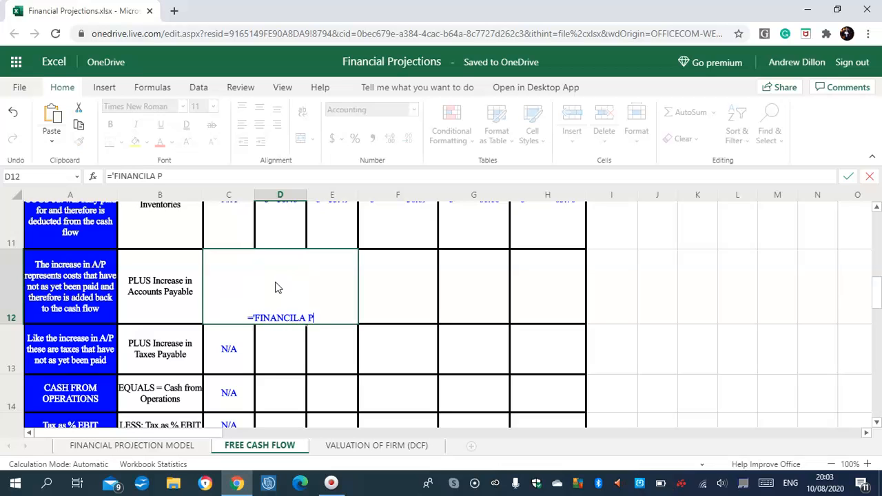
key("BackSpace")
key("BackSpace")
key("BackSpace")
key("BackSpace")
type("AL PROJECT")
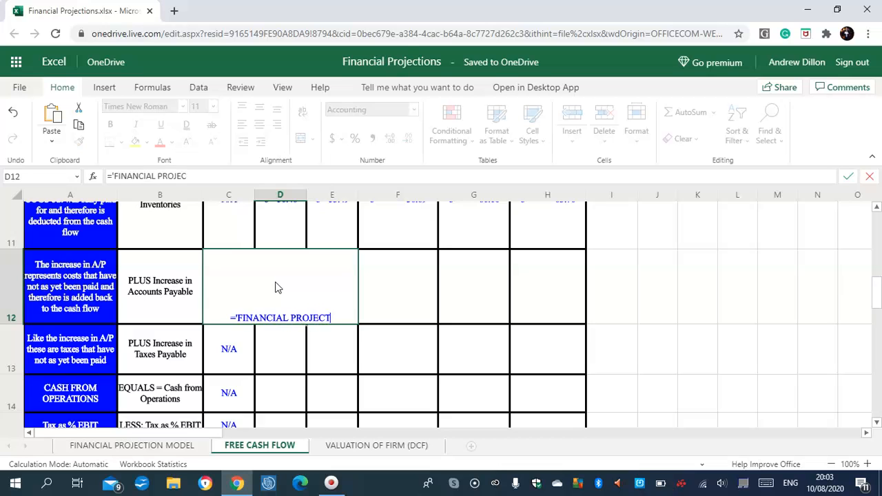
type("ION MODEL")
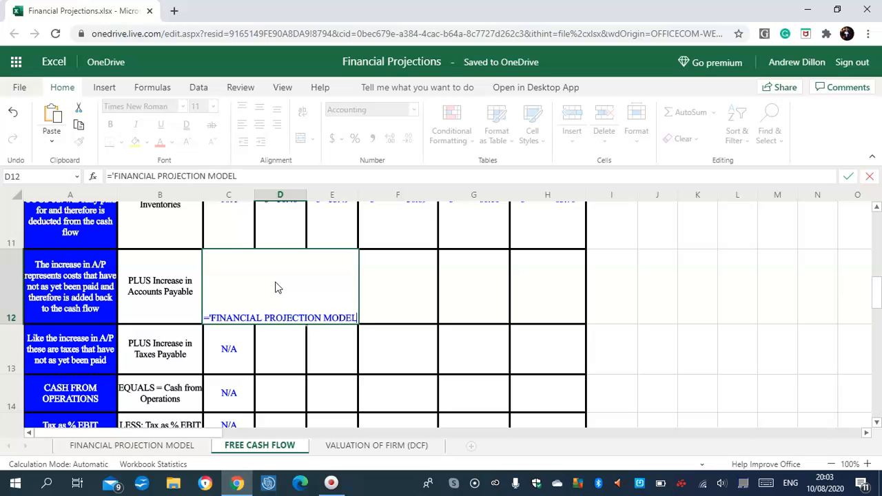
type("'")
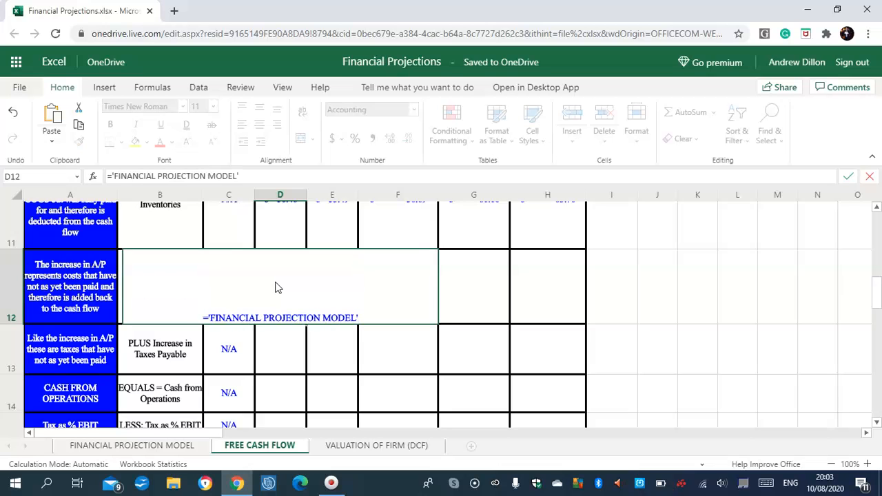
type("!C")
type("90-")
type("'")
type("FINANC")
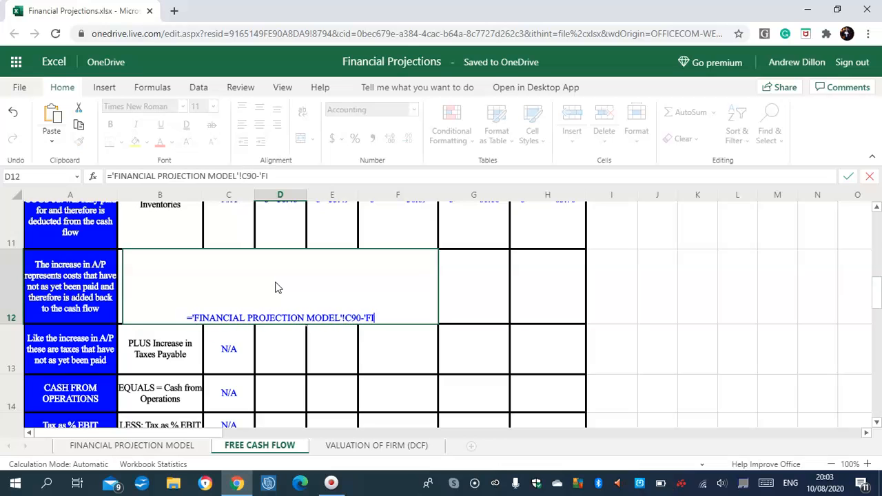
type("IAL PRO")
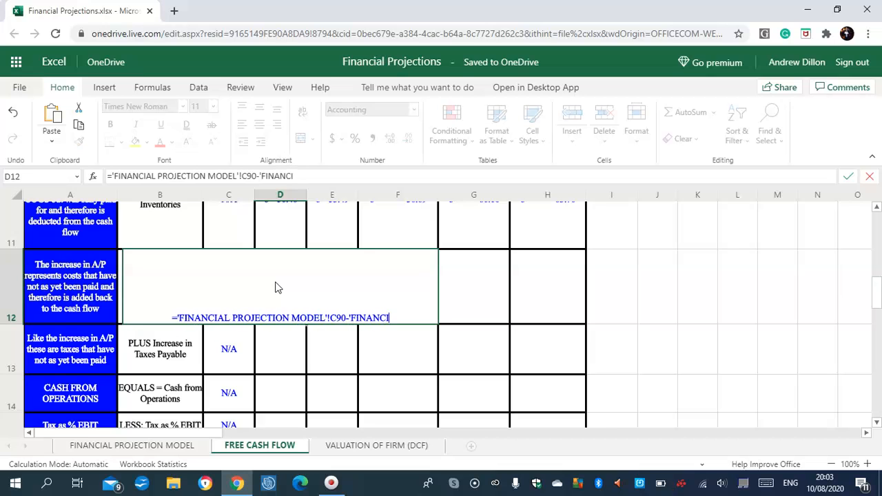
type("JECT")
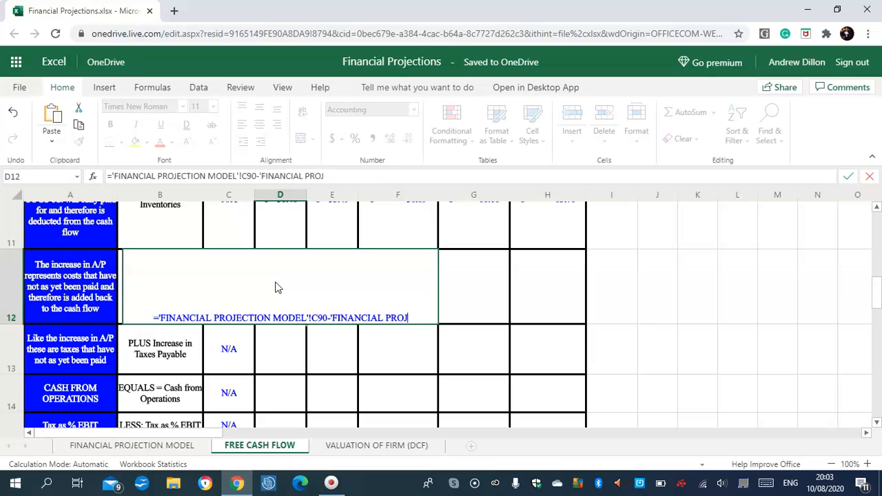
type("ION MODE")
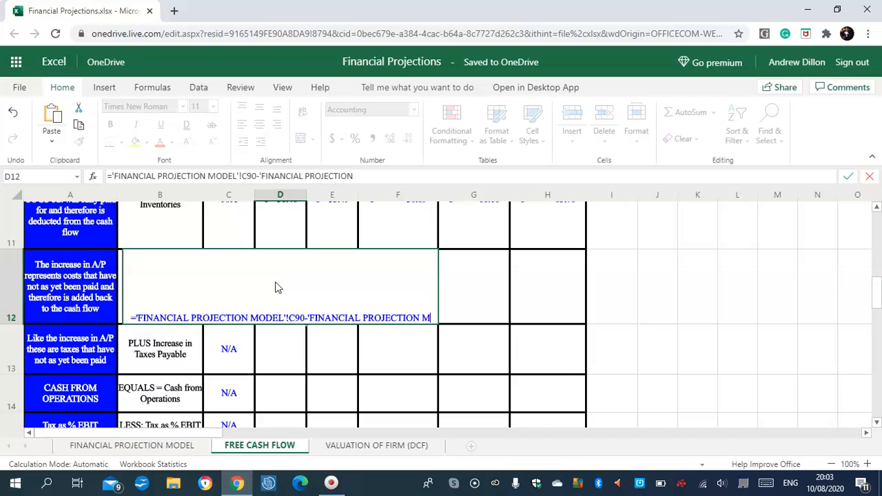
type("L")
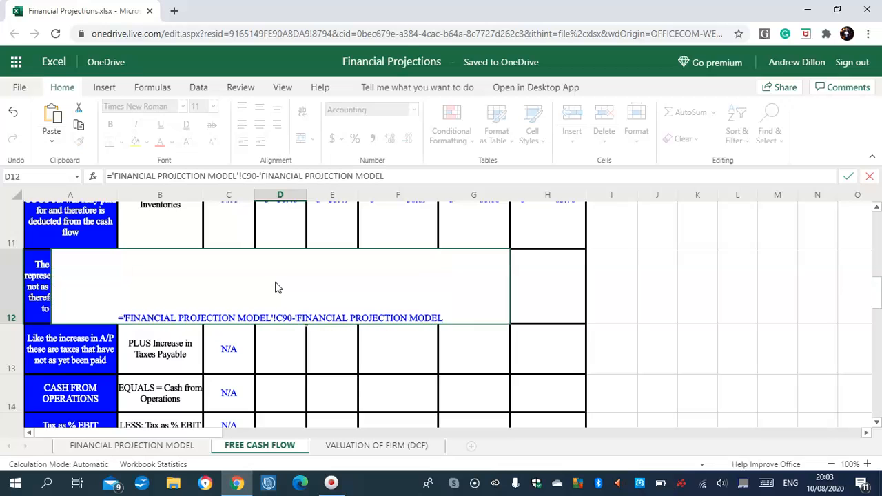
type("'!")
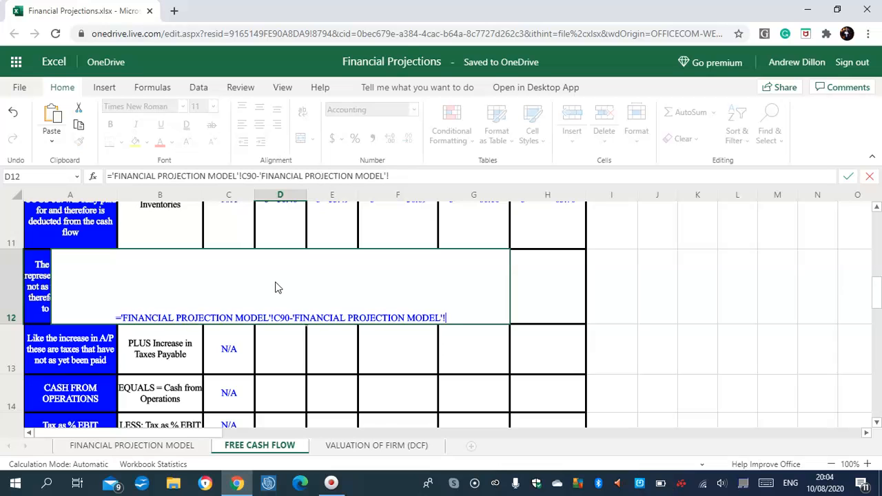
type("B90")
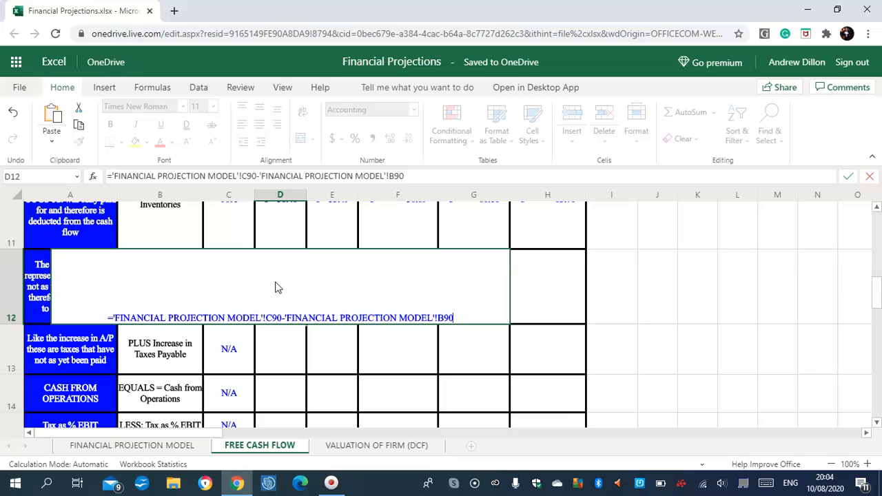
key("Return")
Fill the D12 accounts payable increase formula across to H12 and check the copied formulas in E12 through H12
left_click_drag(282, 295, 549, 297)
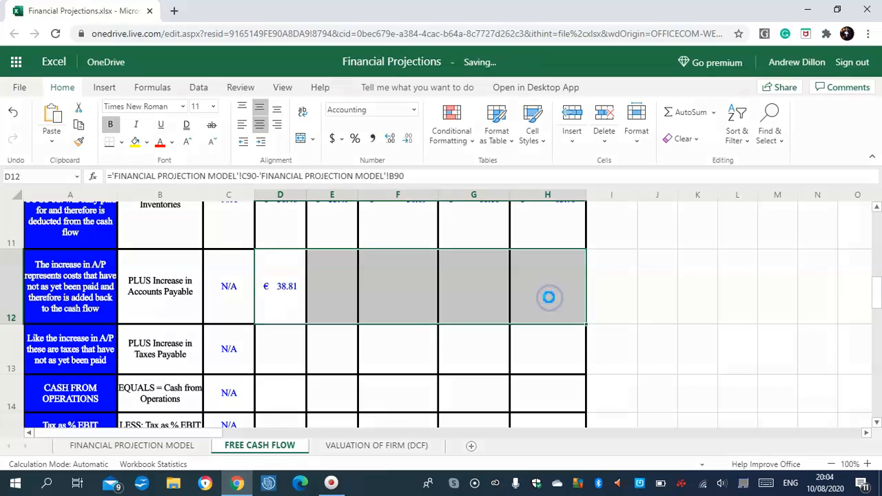
left_click(339, 299)
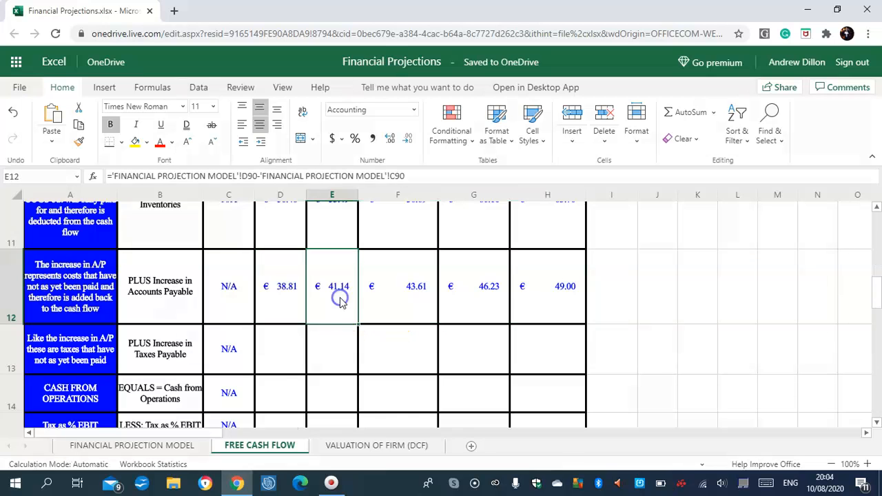
left_click(415, 291)
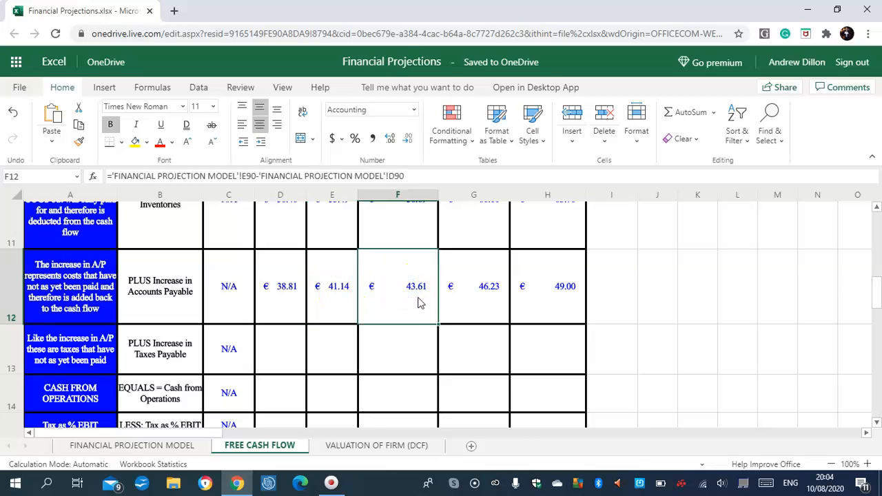
left_click(491, 295)
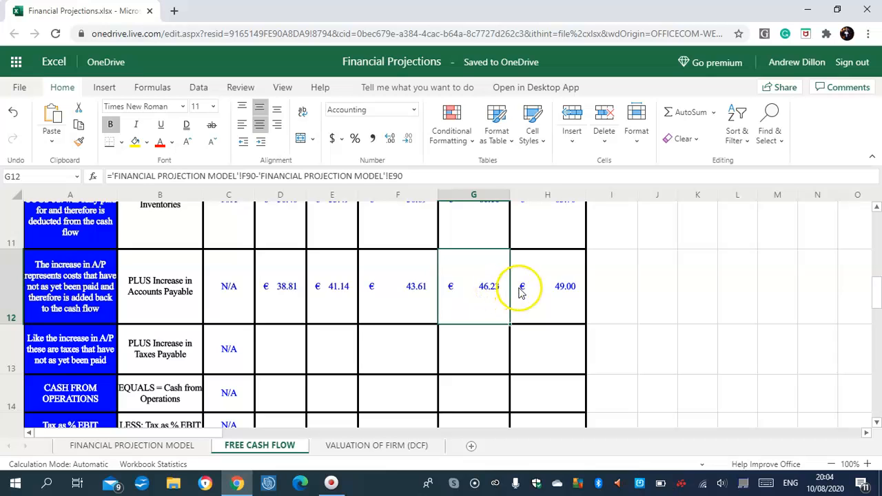
left_click(566, 291)
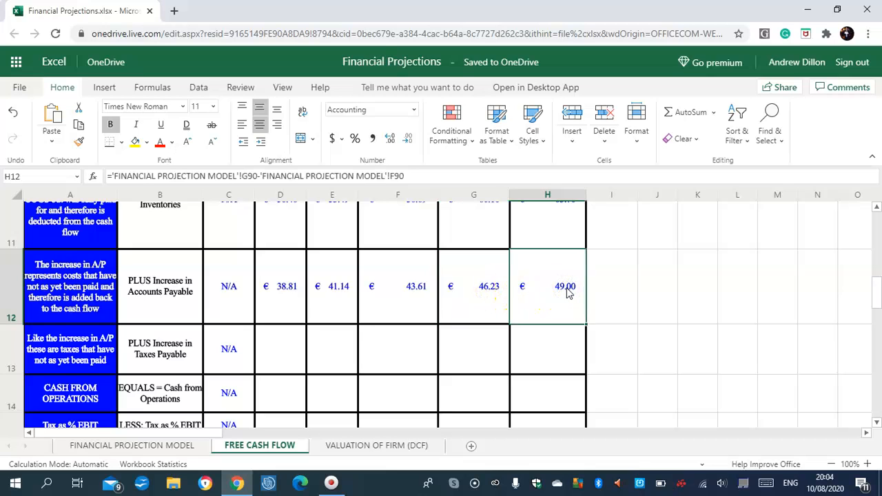
Enter the formula ='FINANCIAL PROJECTION MODEL'!C90-'FINANCIAL PROJECTION MODEL'!B90 in D13 for the increase in taxes payable
left_click(289, 355)
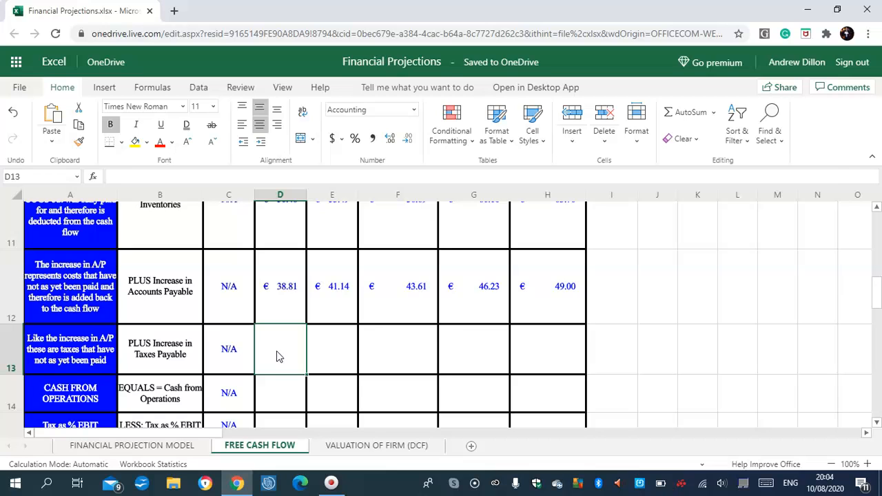
type("='FIN")
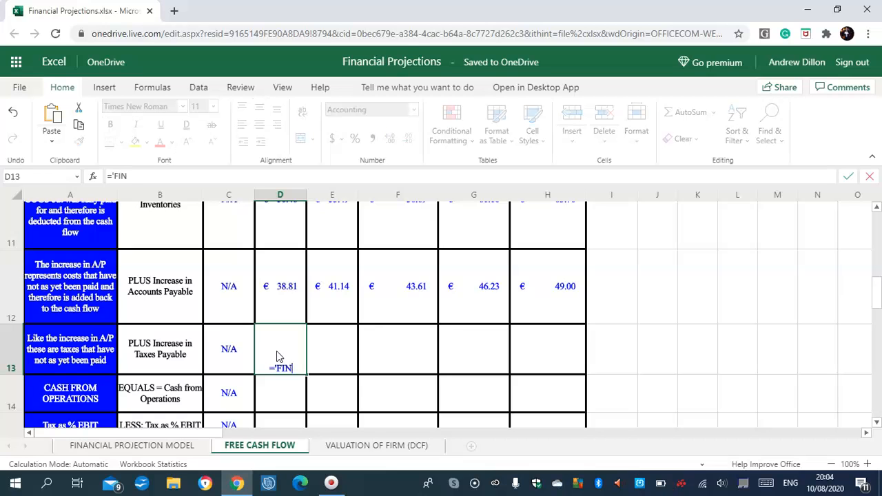
type("ANCIA")
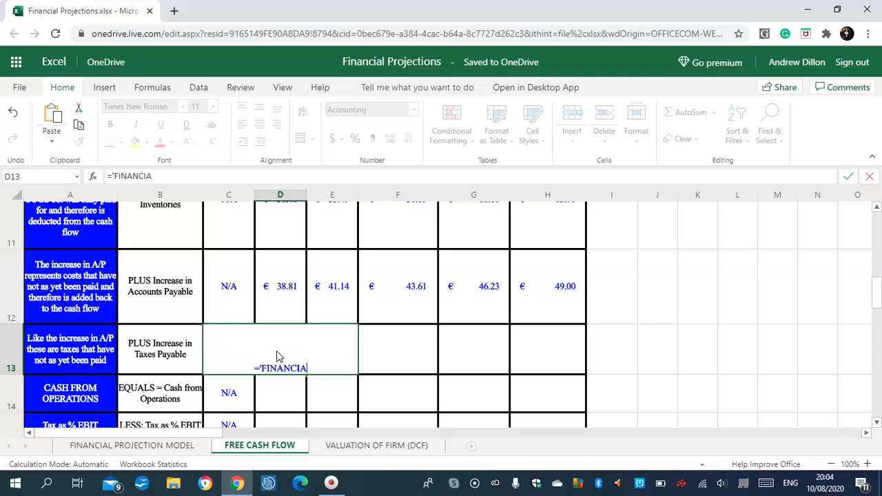
type("L PROJECTION ")
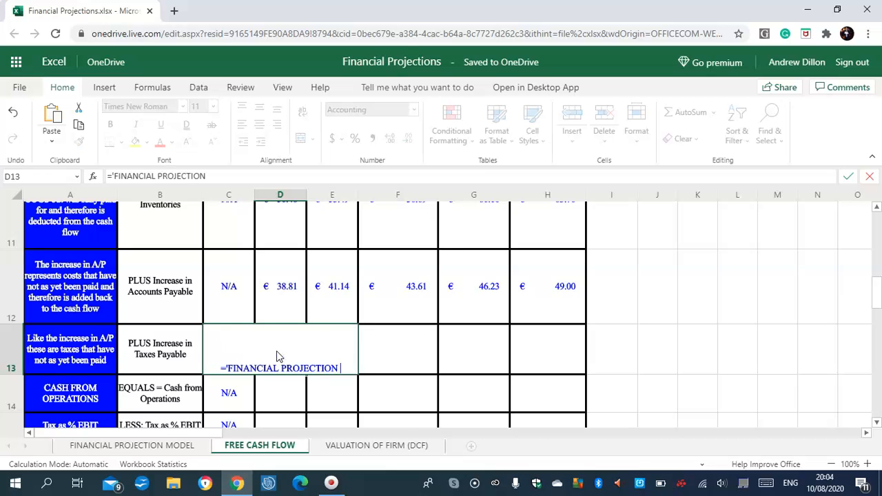
type("MODEL'!")
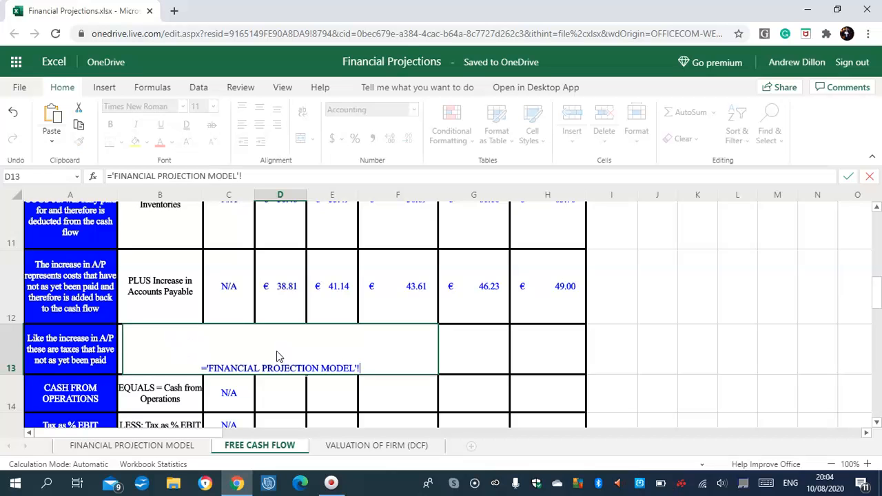
type("B90")
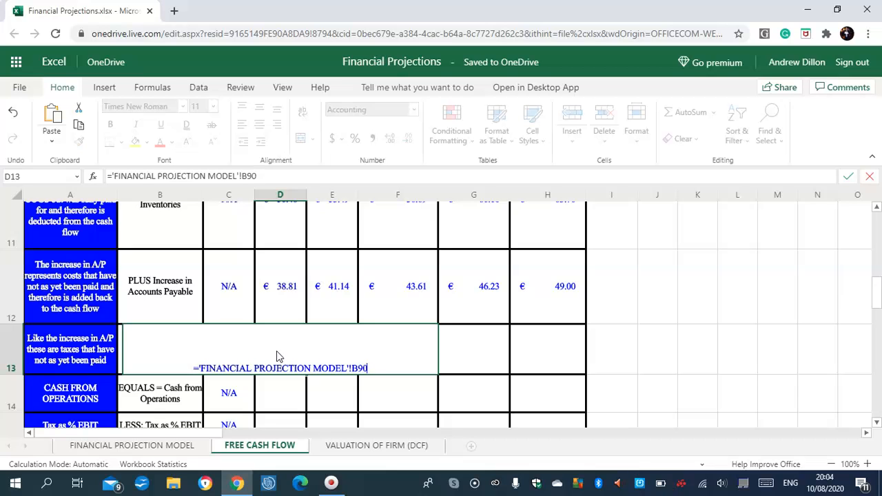
key("BackSpace")
key("BackSpace")
key("BackSpace")
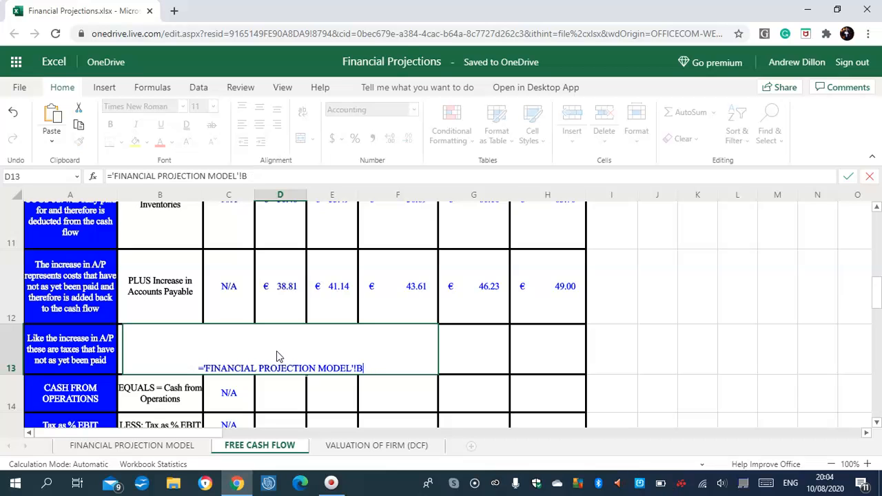
type("C90")
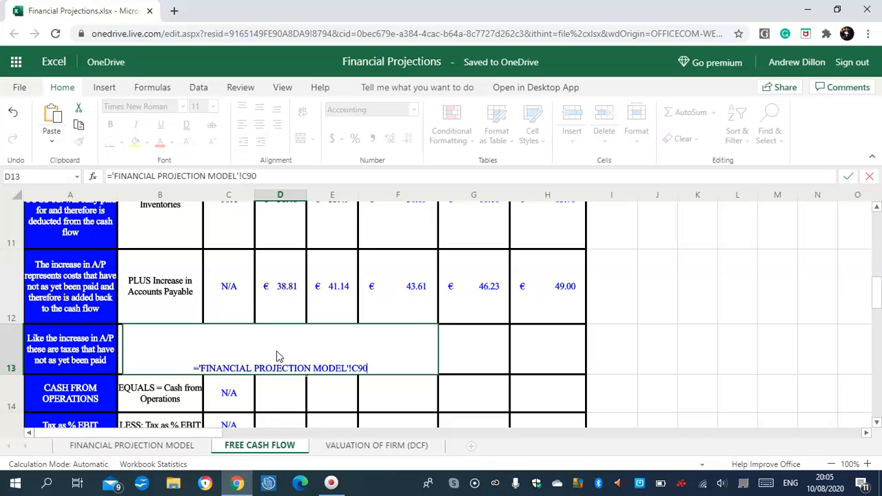
type("-'FIN")
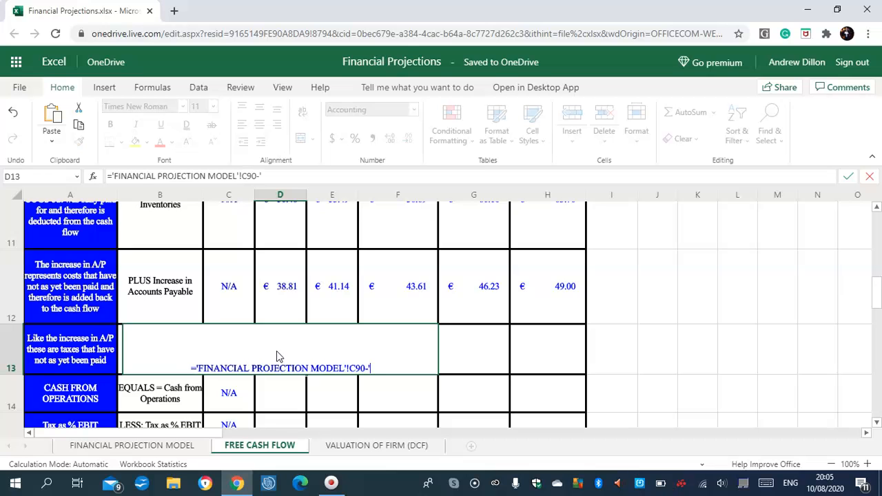
type("ANCIA")
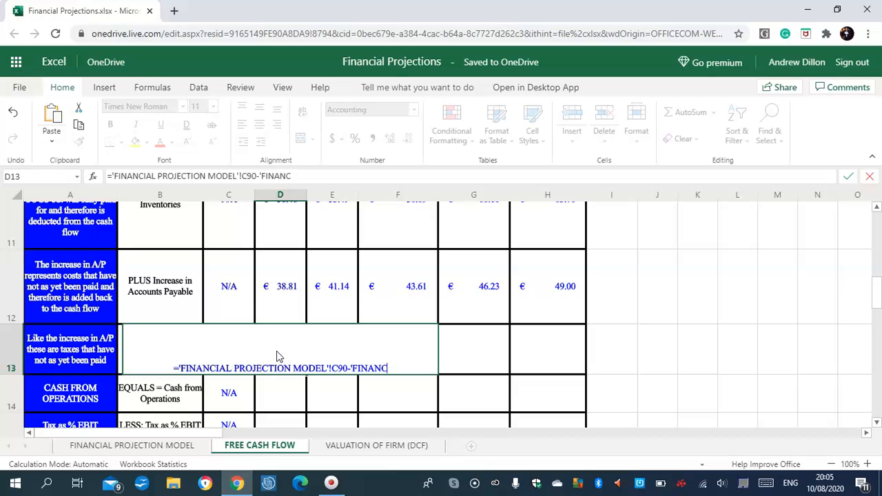
type("L PR")
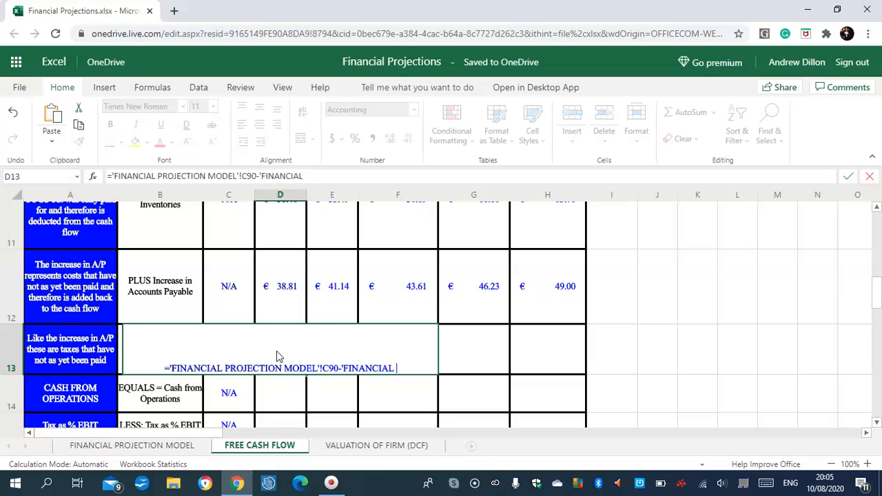
type("OJECTION MO")
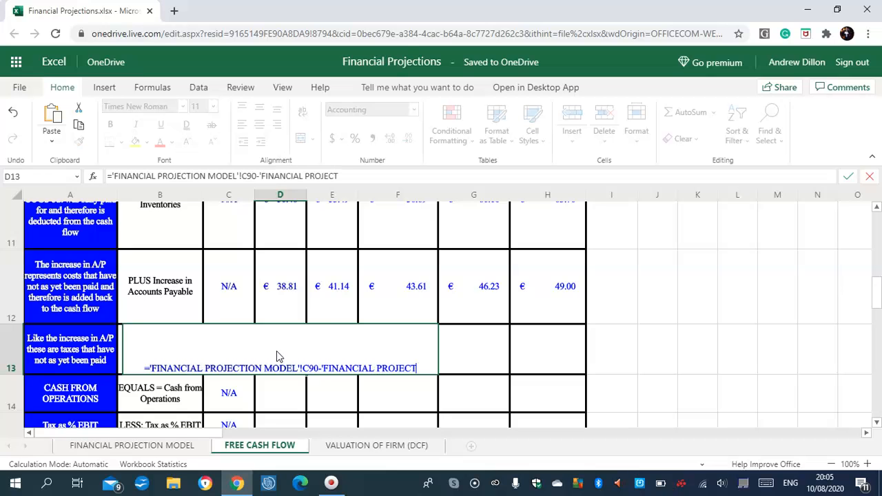
type("DEL'")
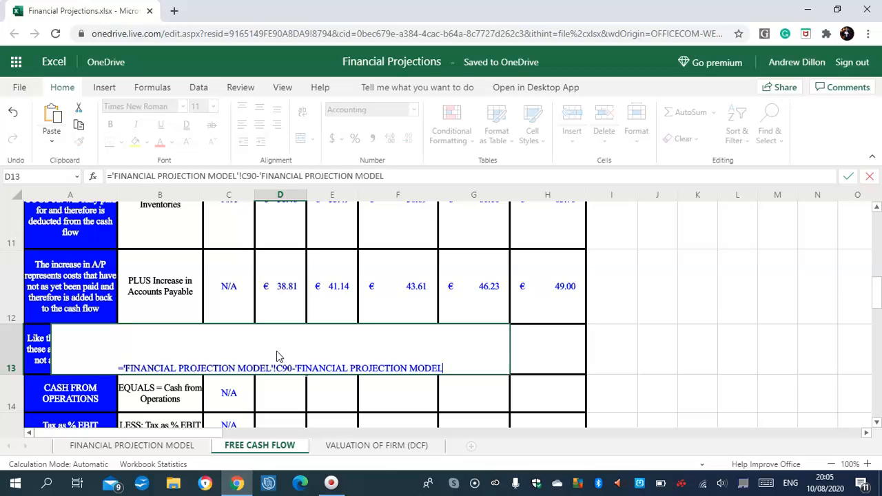
type("!B90")
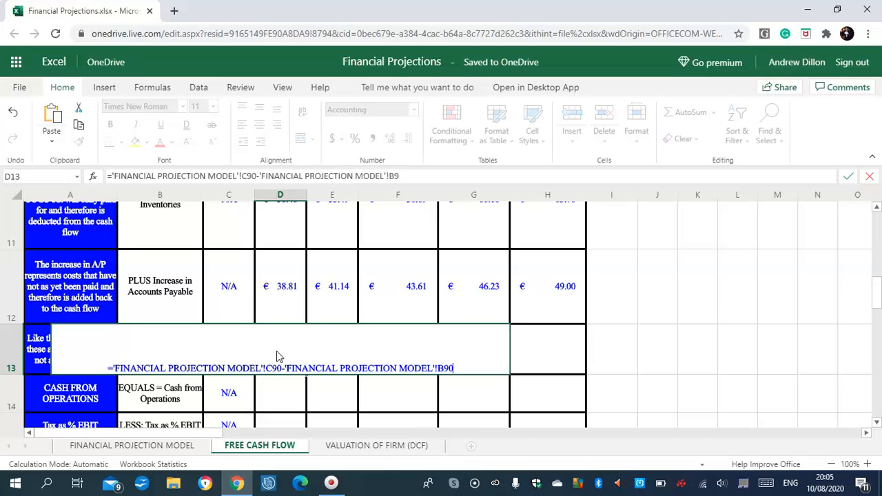
key("Return")
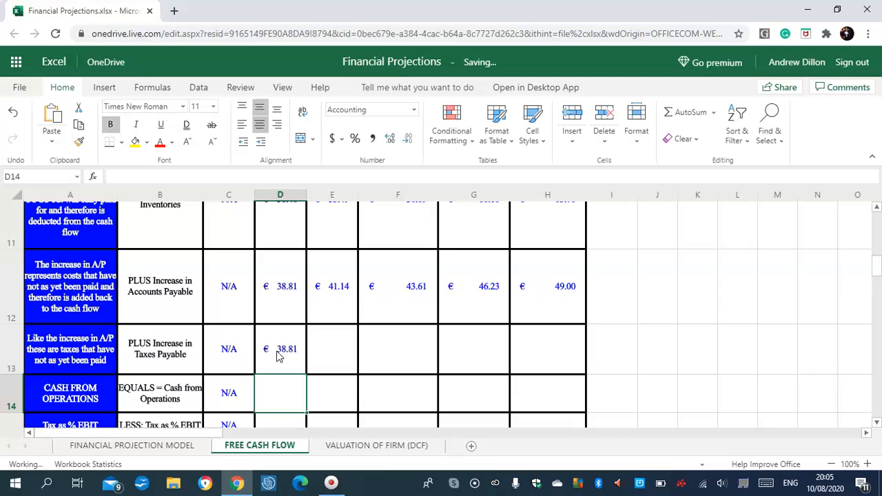
Fill the D13 taxes payable increase formula across the row to H13
left_click(286, 358)
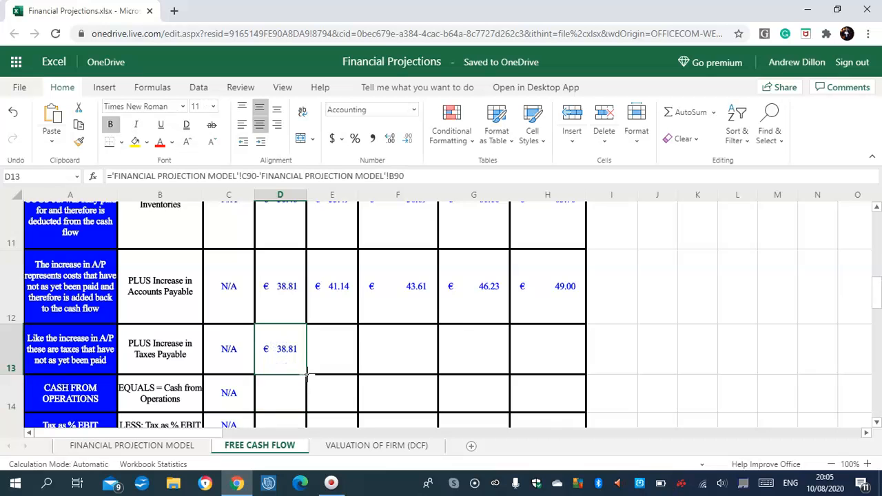
left_click_drag(393, 363, 544, 354)
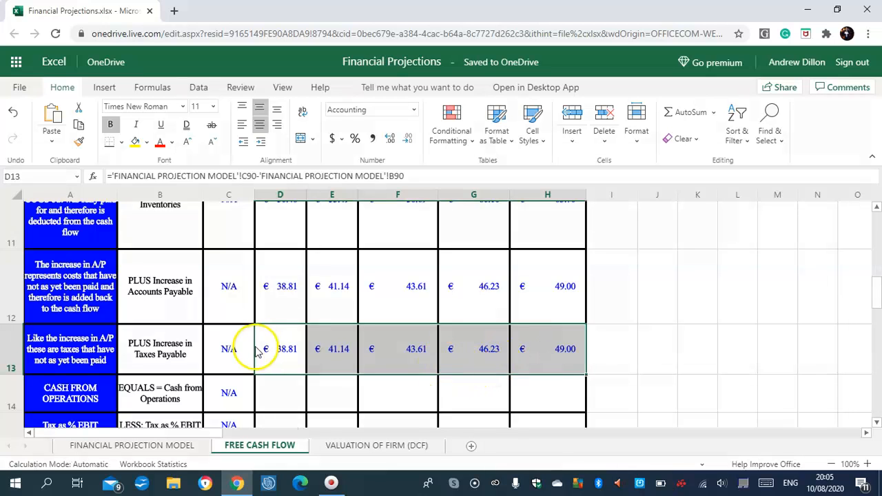
Correct the taxes payable increase formula in D13 to ='FINANCIAL PROJECTION MODEL'!C91-'FINANCIAL PROJECTION MODEL'!B91
left_click(288, 359)
left_click(400, 176)
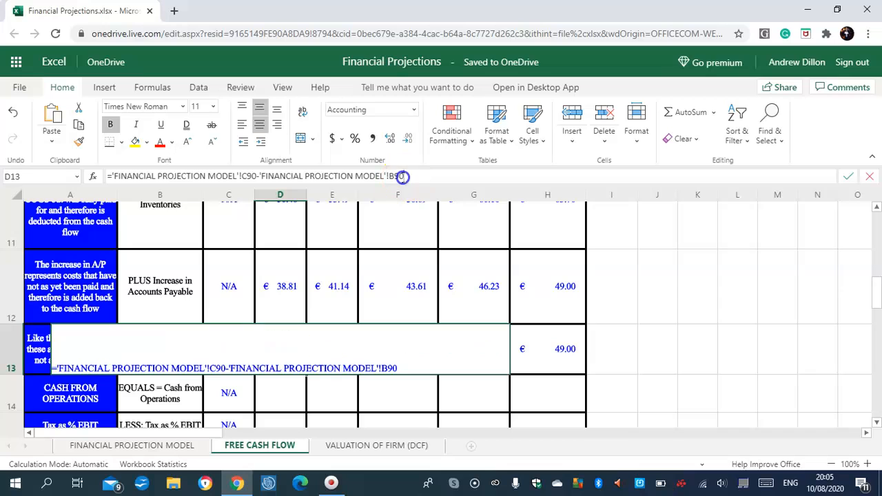
key("BackSpace")
type("1")
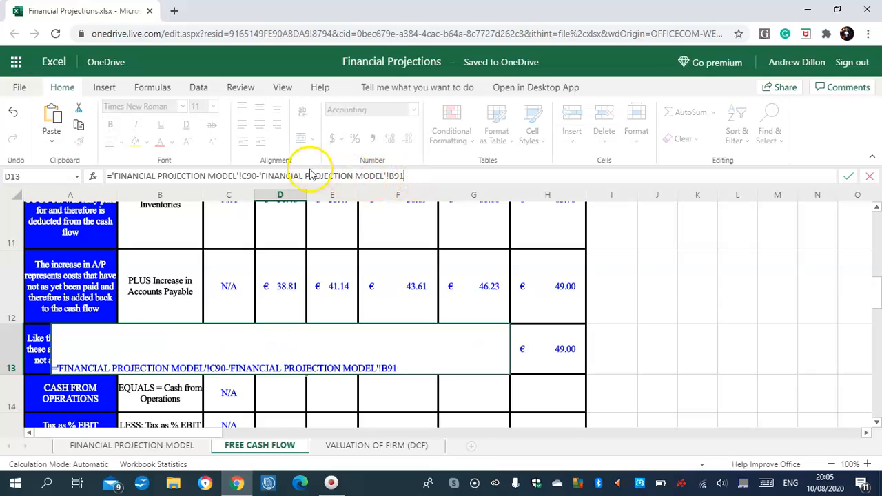
left_click(253, 173)
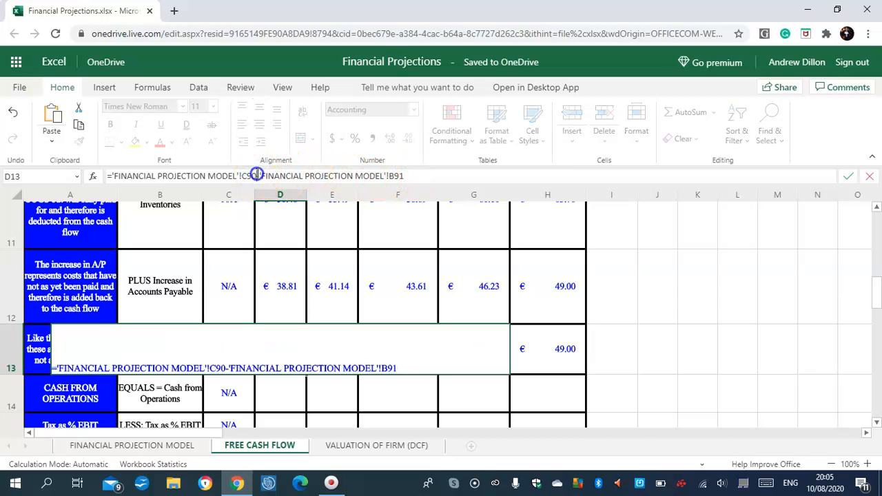
key("BackSpace")
type("1")
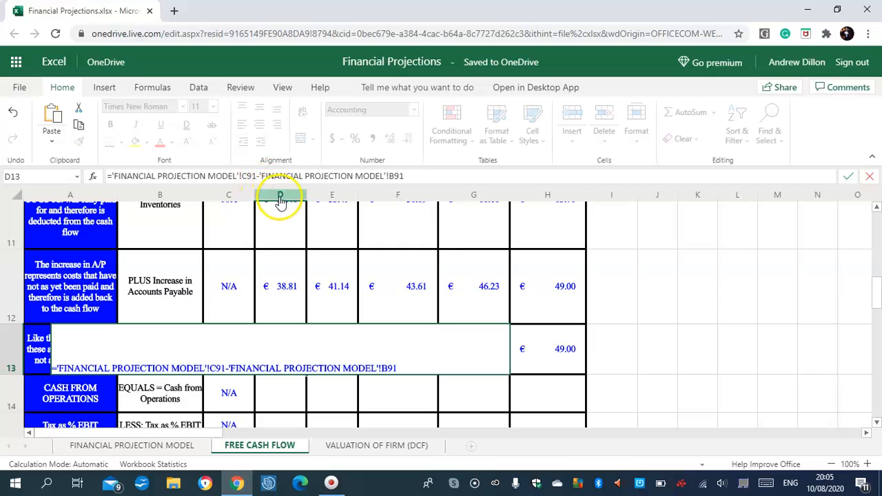
Fill the corrected D13 taxes payable formula across the row to H13 and recheck the formula in D13
left_click(284, 360)
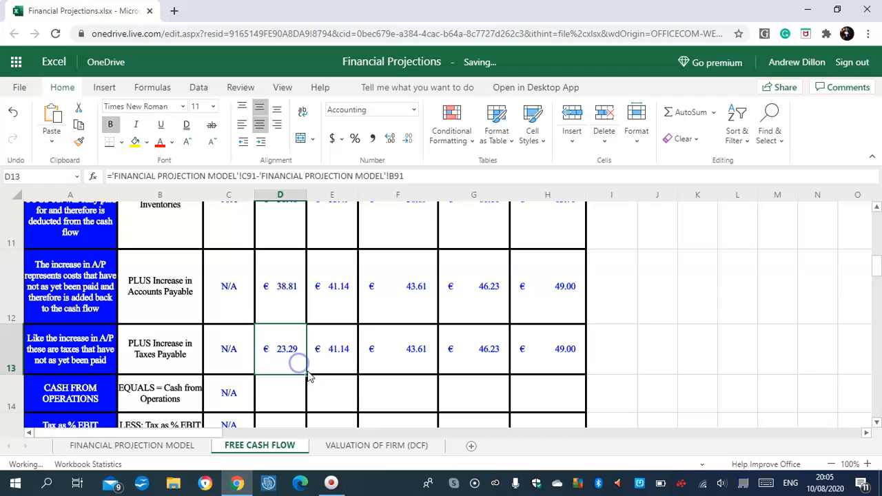
left_click_drag(439, 355, 541, 356)
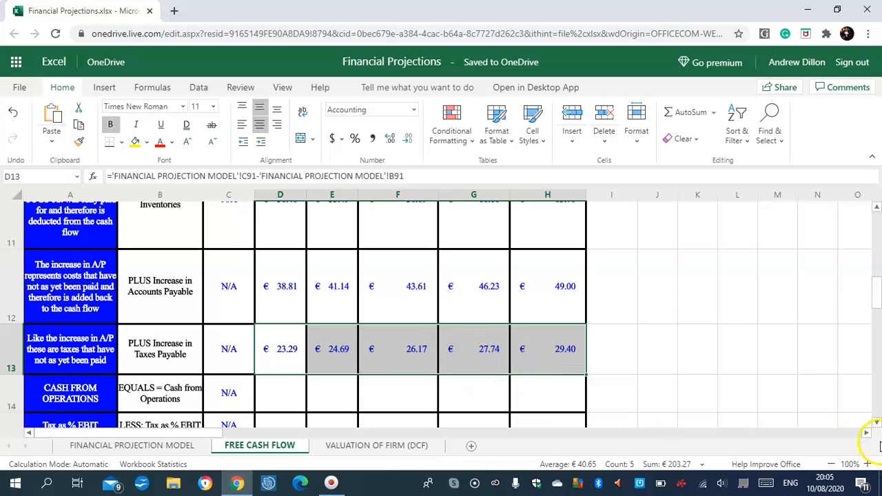
left_click(877, 421)
left_click(876, 421)
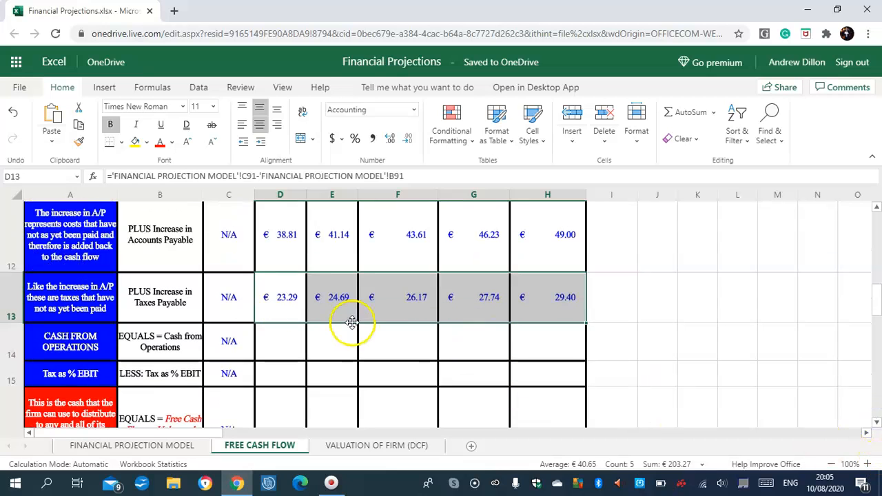
left_click(291, 305)
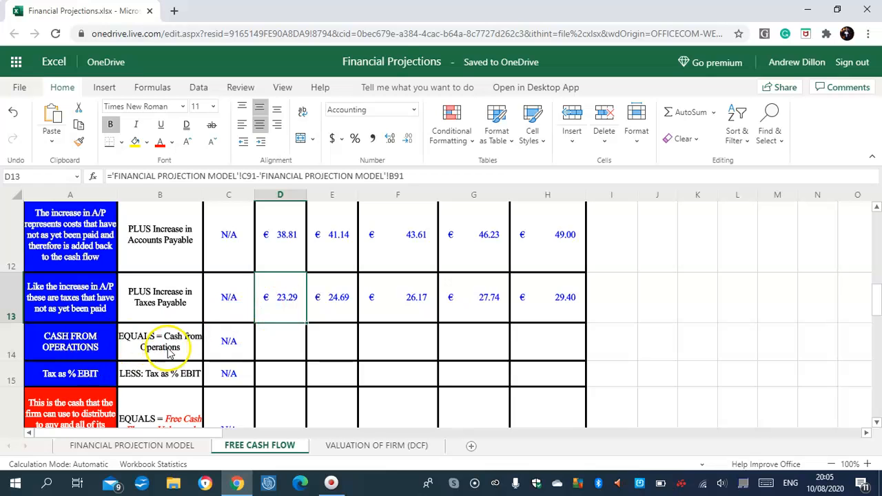
Enter the cash from operations formula =D7+D8-D9-D10-D11+D12+D13 in D14 and fill it across to H14
left_click(292, 352)
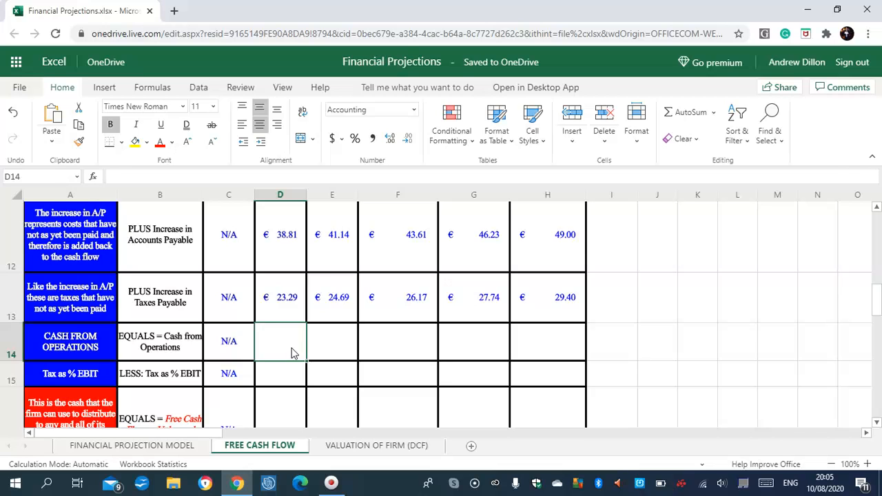
type("=D")
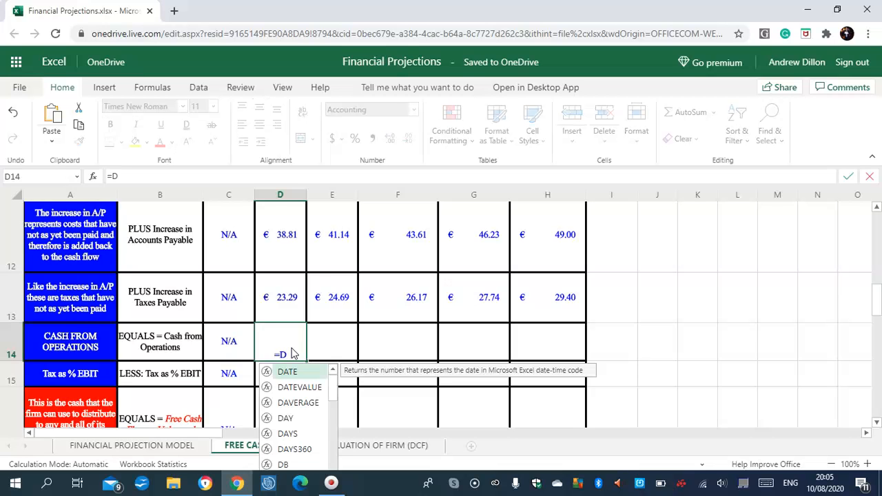
type("7")
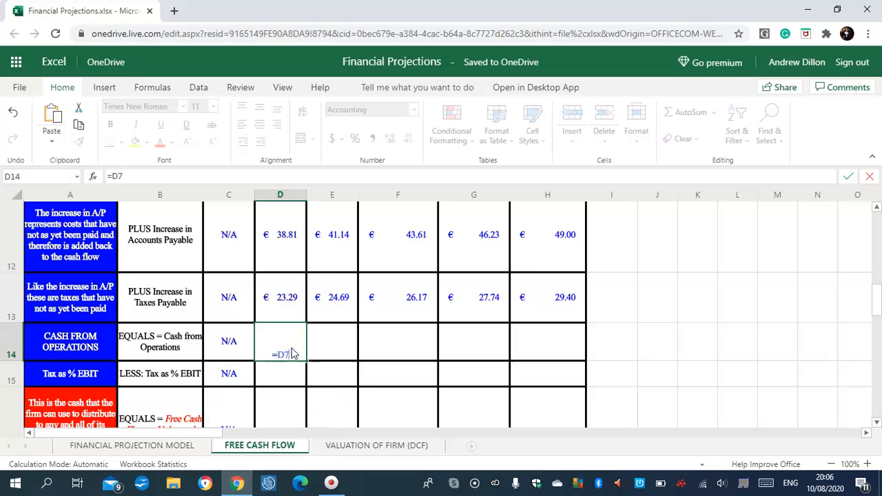
type("+D")
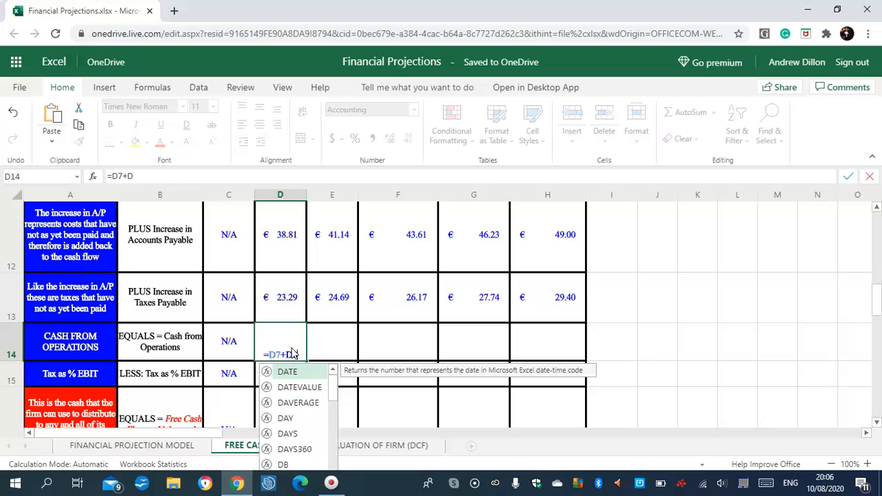
type("8-D")
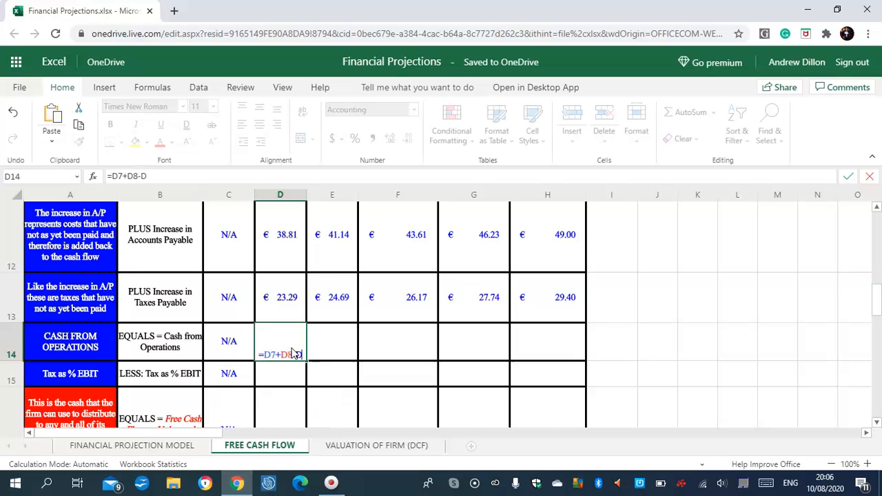
type("9-")
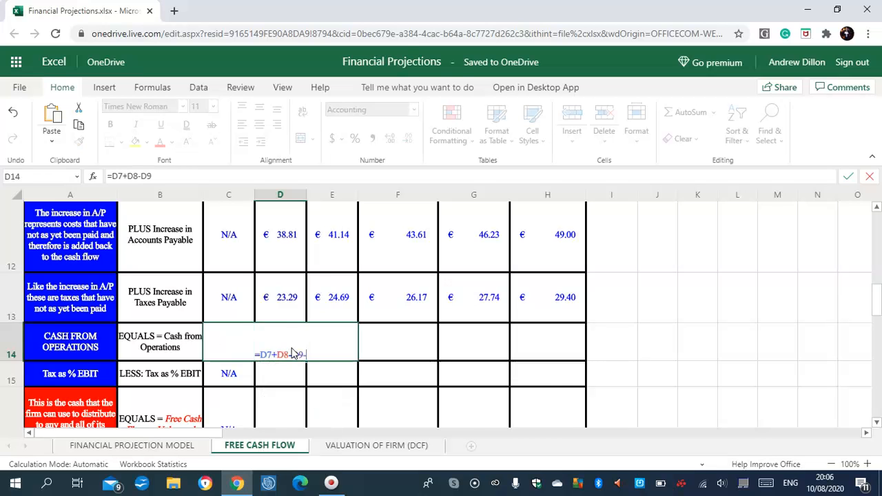
type("D10-D")
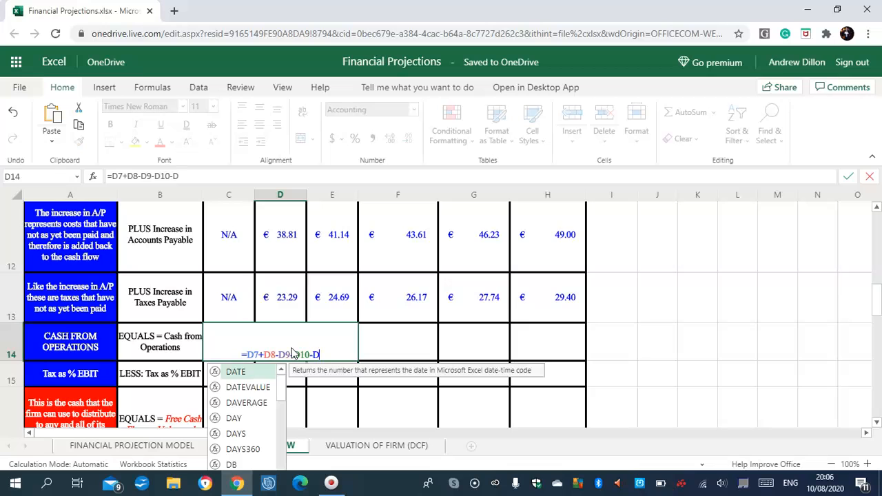
type("11+D12")
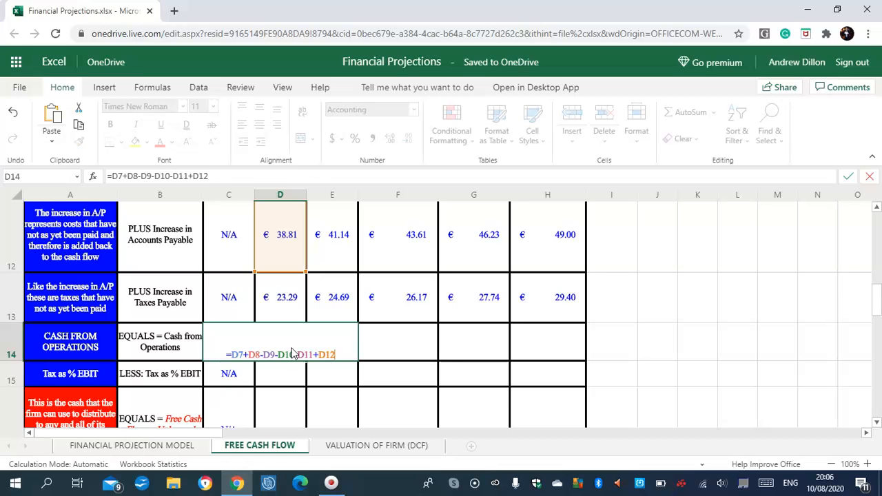
type("+D13")
key("Return")
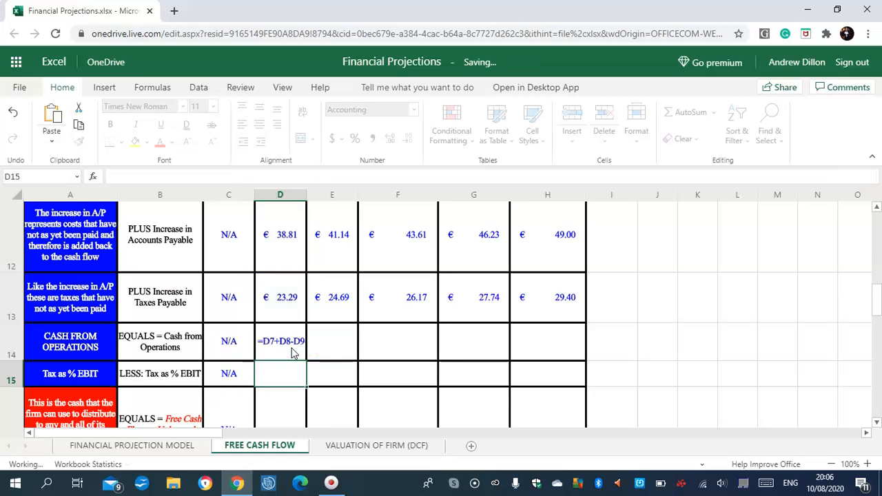
left_click(301, 358)
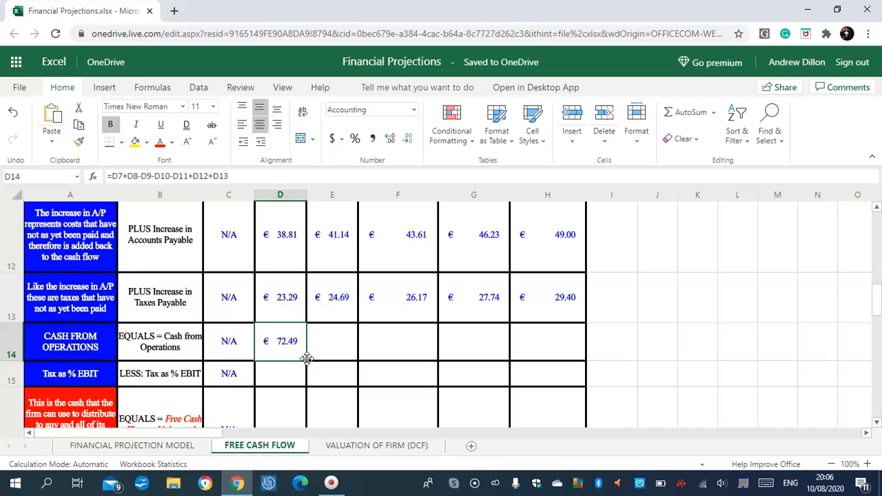
left_click_drag(306, 357, 532, 355)
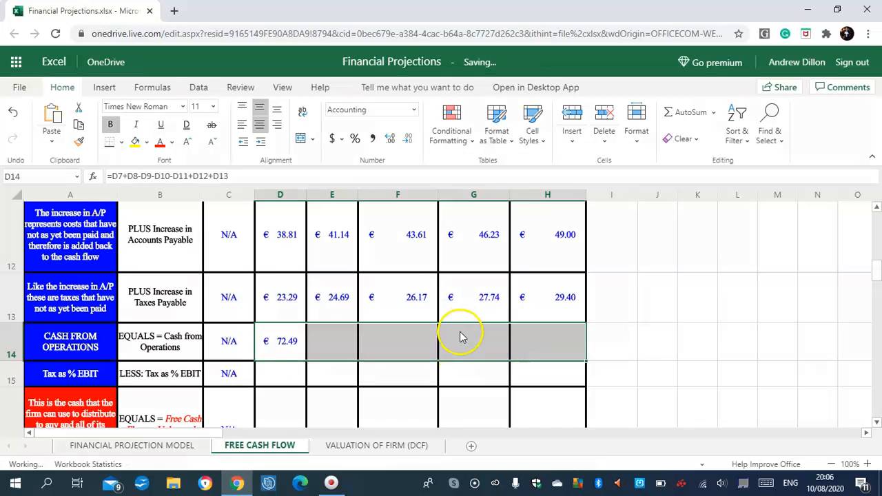
Enter the formula =D7*'FINANCIAL PROJECTION MODEL'!C14 in D15 for the tax as a percentage of EBIT
left_click(877, 422)
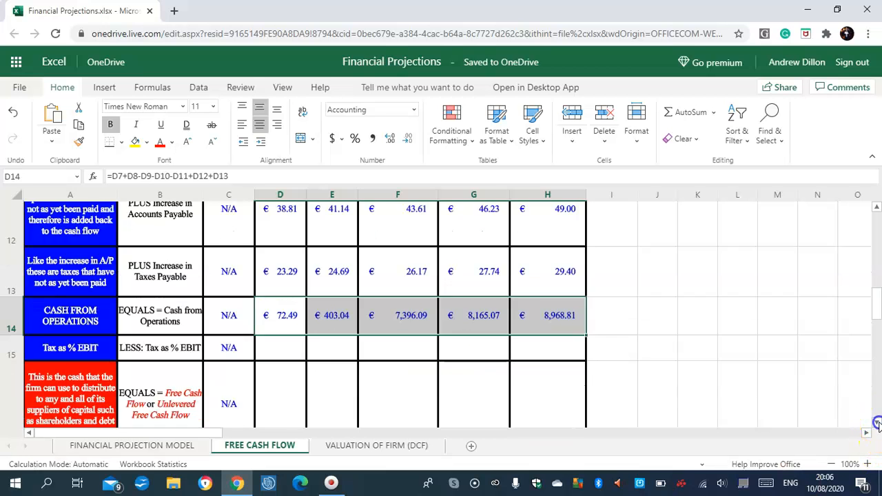
left_click(274, 294)
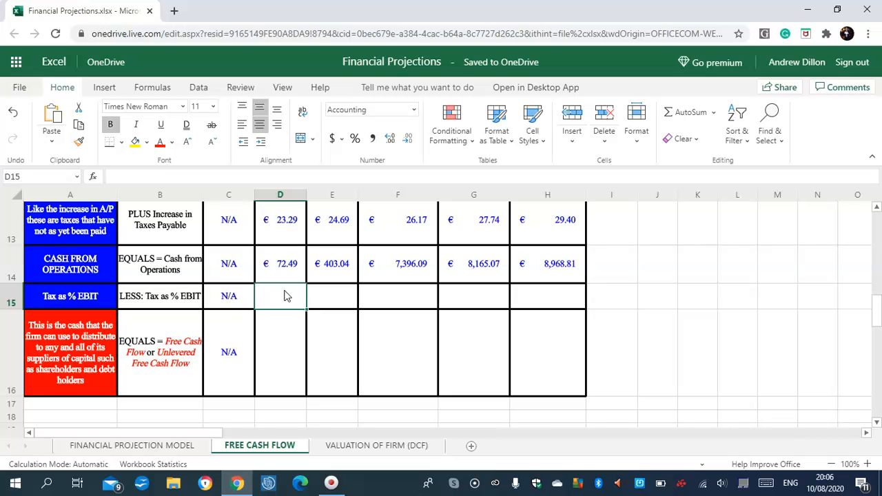
type("=D")
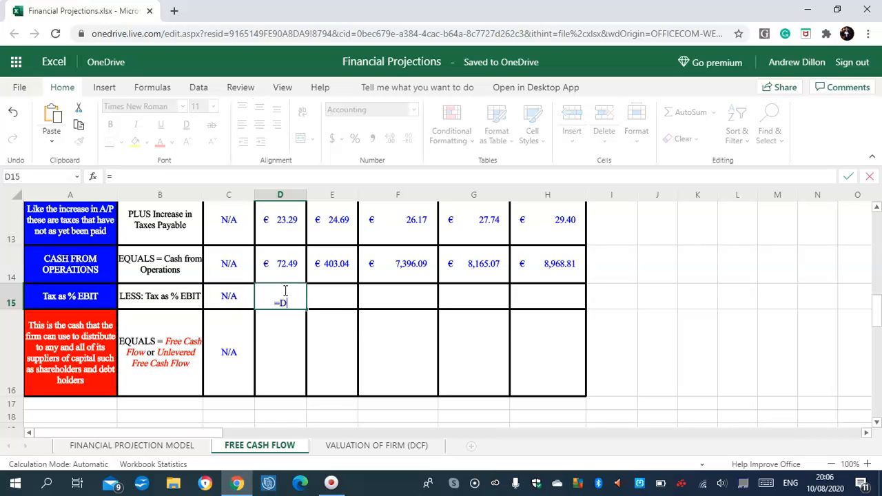
type("7*'FINANC")
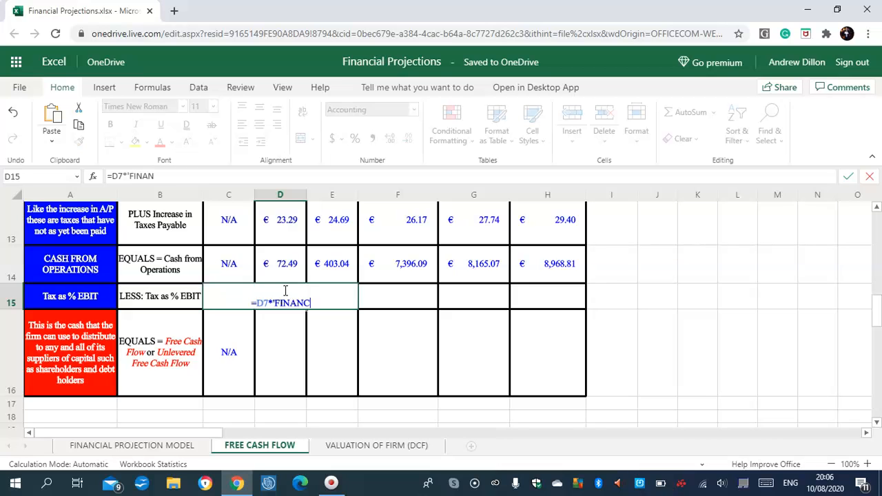
type("IAL ")
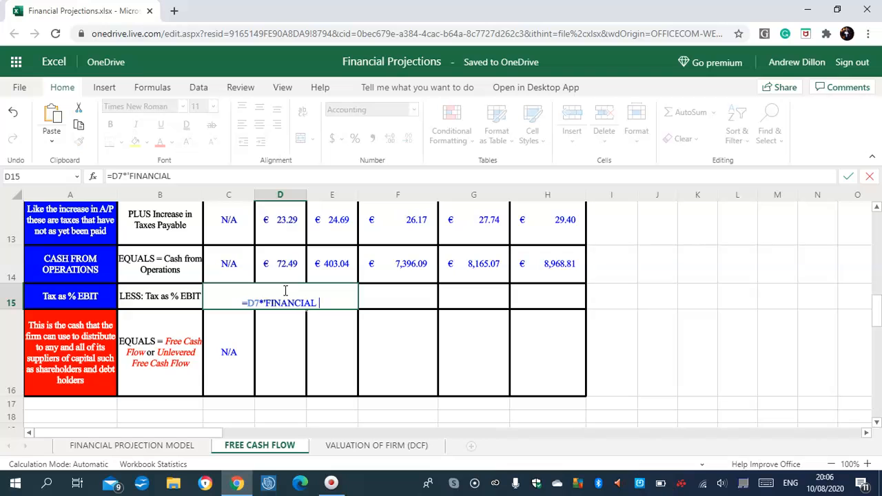
type("PROJE")
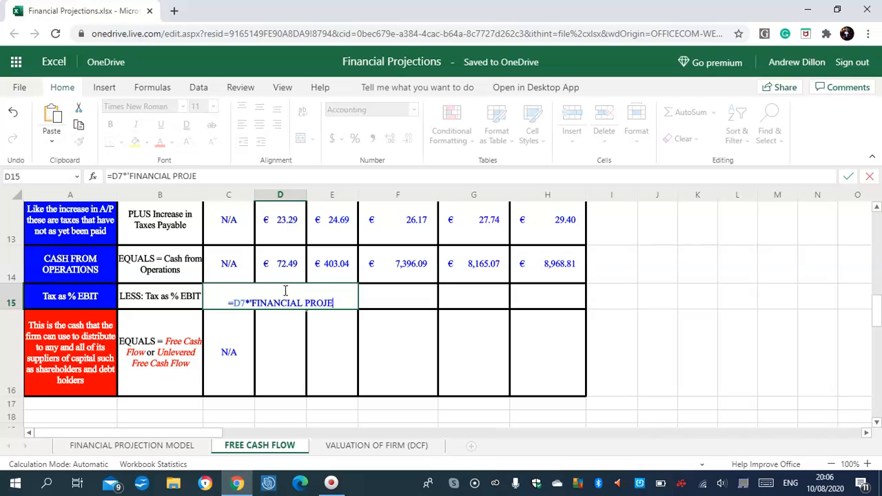
type("CTION MO")
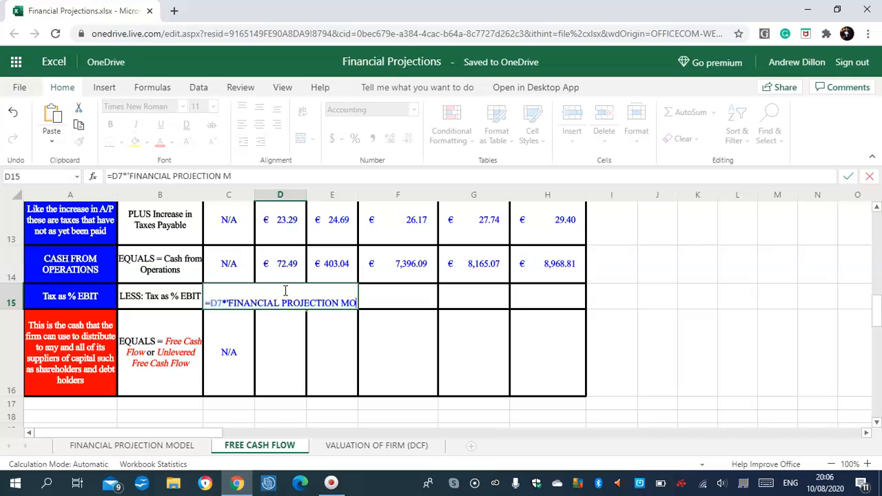
type("DEL'")
type("!C")
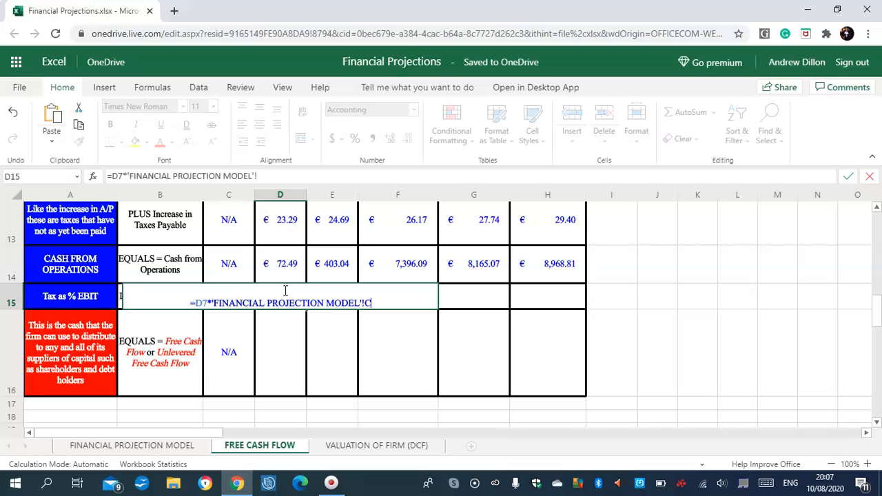
type("14")
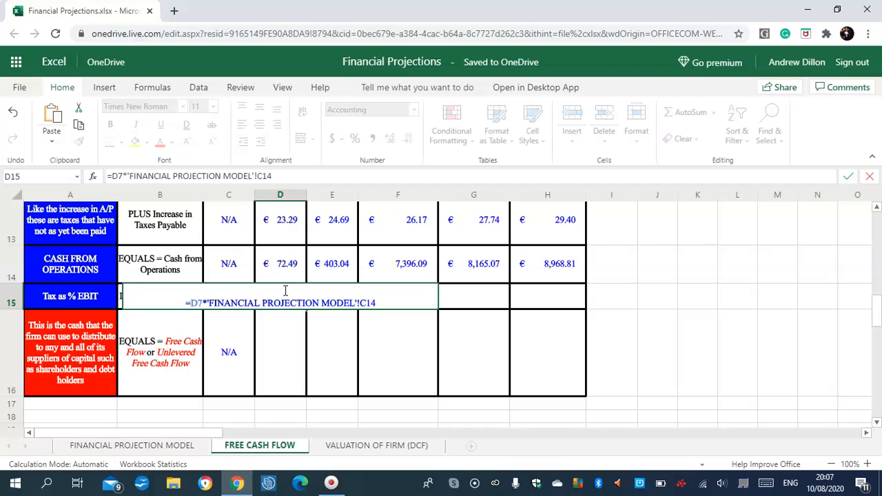
key("Return")
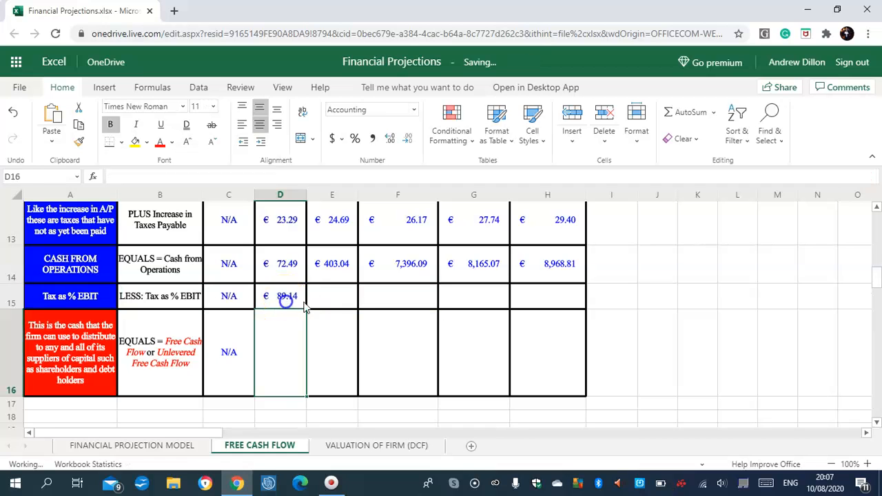
Fill the D15 tax formula across to H15 and compare the copied formula in E15 with the original
left_click(305, 307)
left_click_drag(305, 307, 542, 301)
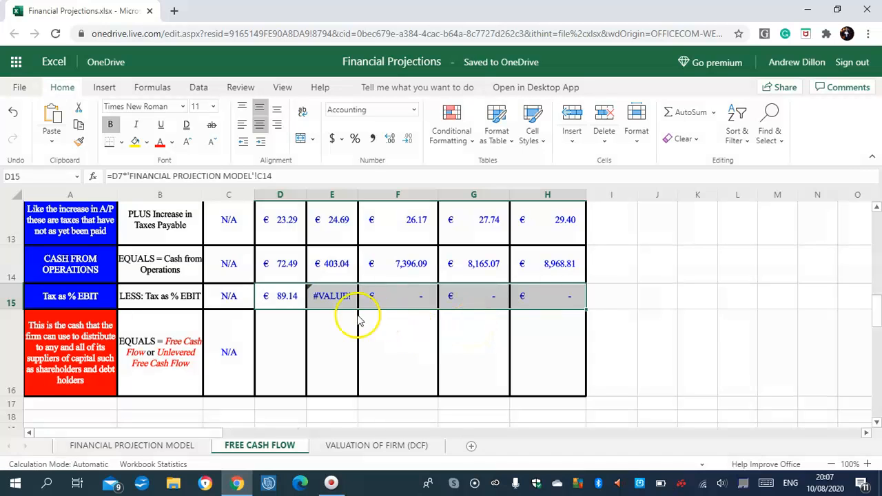
left_click(331, 296)
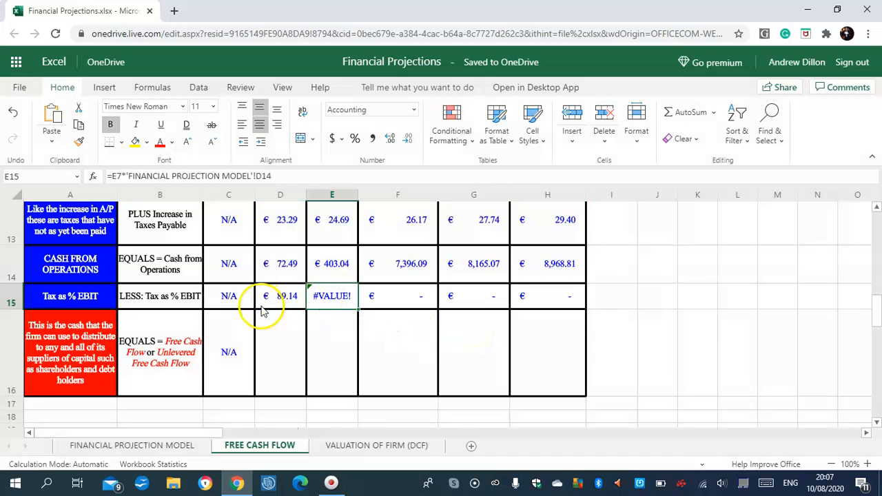
left_click(231, 296)
left_click(283, 300)
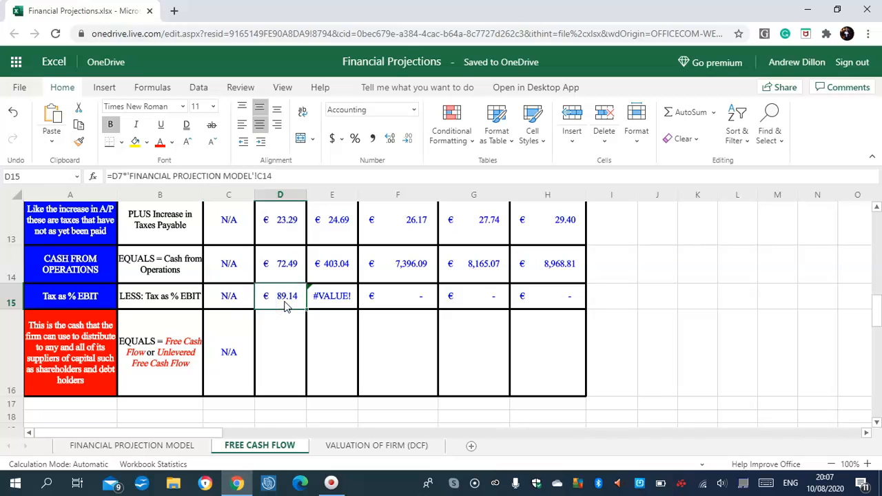
Change the tax formula in E15 to =D7*'FINANCIAL PROJECTION MODEL'!D14
left_click(324, 295)
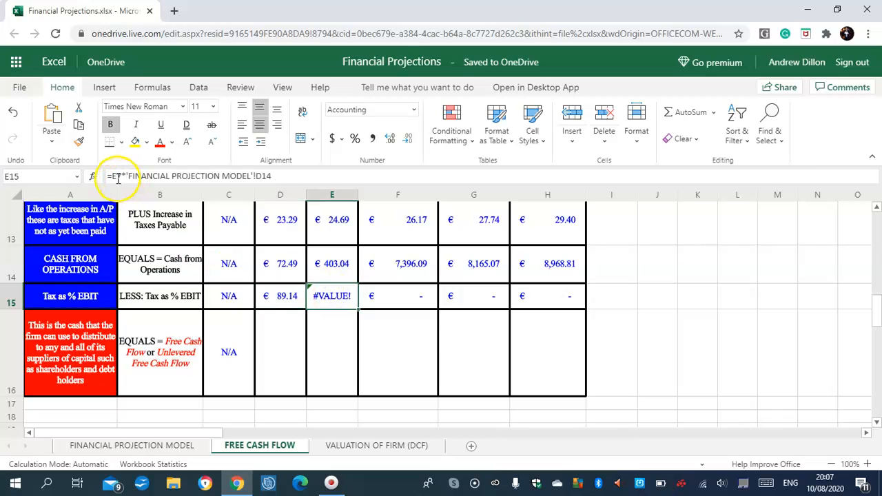
left_click(112, 176)
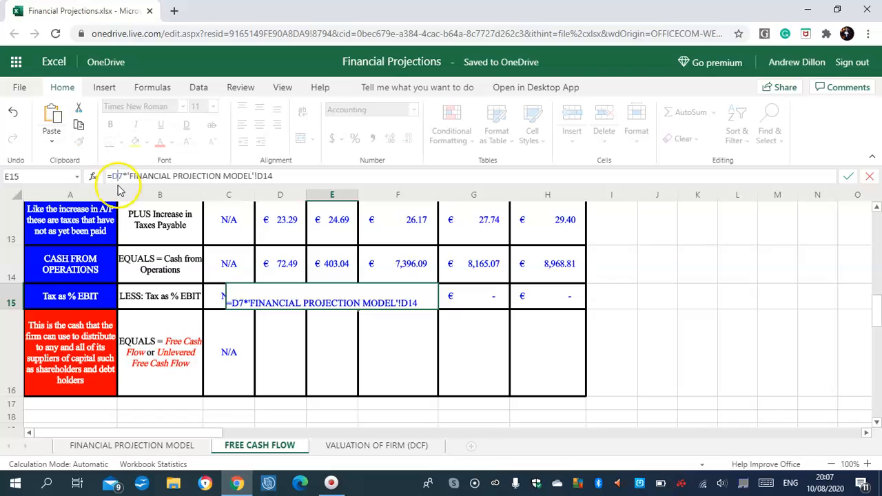
key("Return")
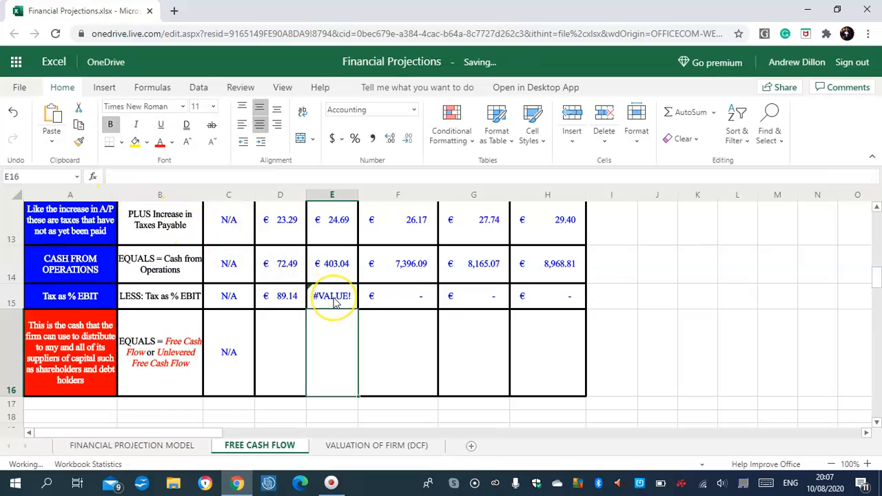
Compare the tax formulas in D15 and E15 and correct E15 to =E7*'FINANCIAL PROJECTION MODEL'!C14
left_click(336, 301)
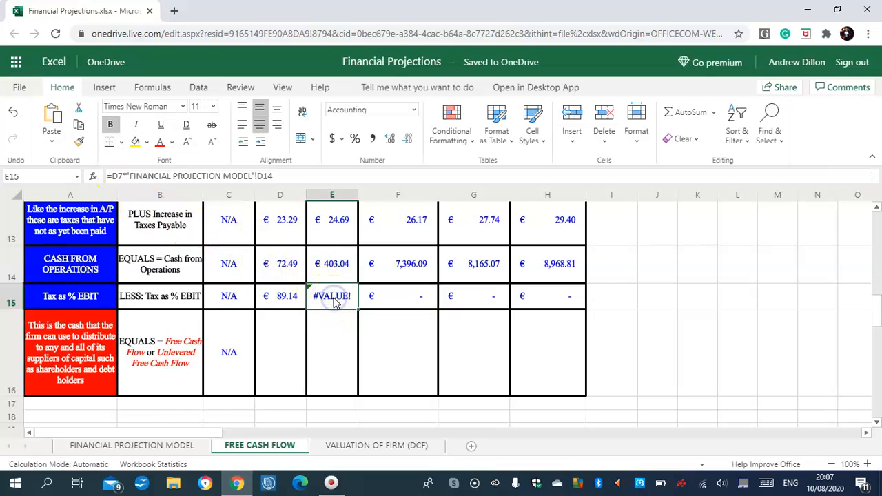
left_click(278, 297)
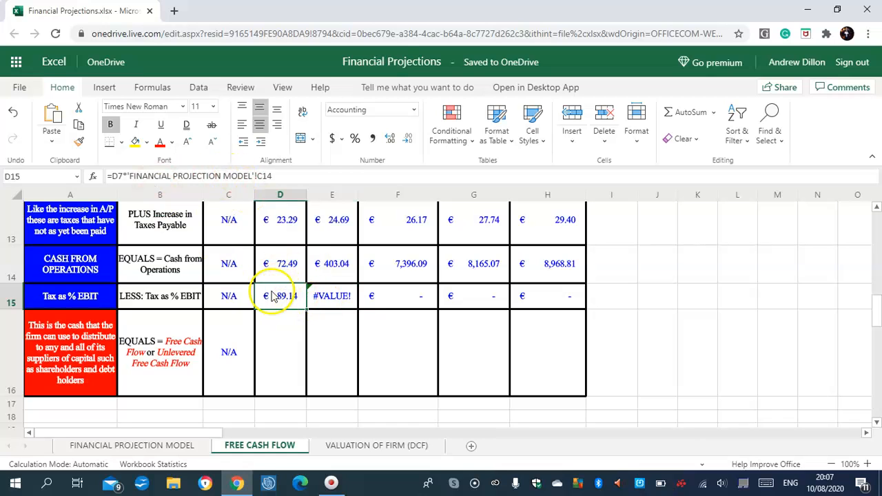
left_click(230, 297)
left_click(274, 297)
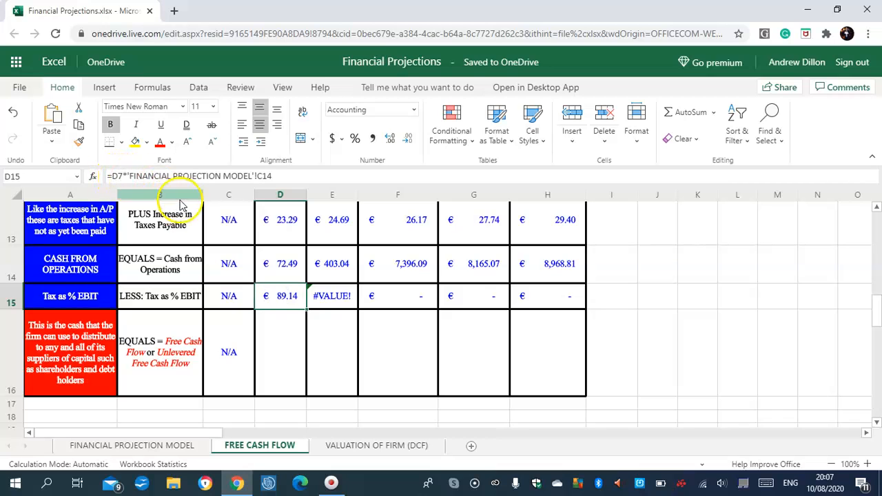
left_click(329, 296)
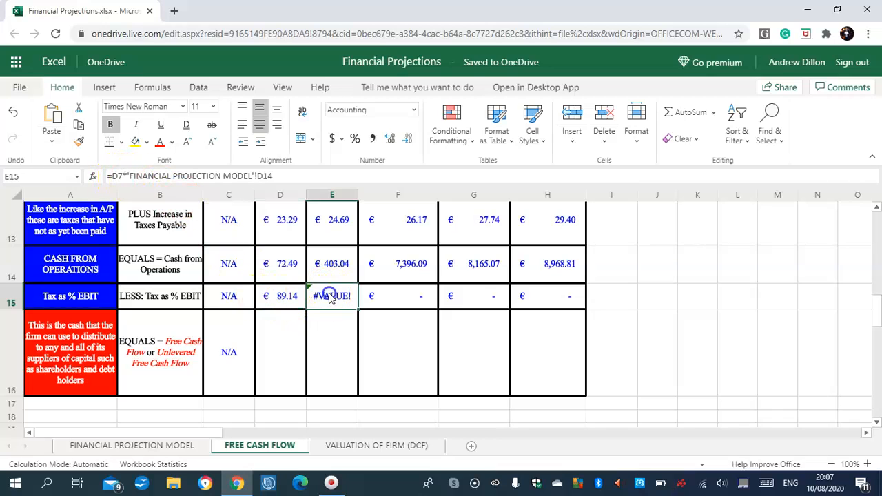
left_click(116, 175)
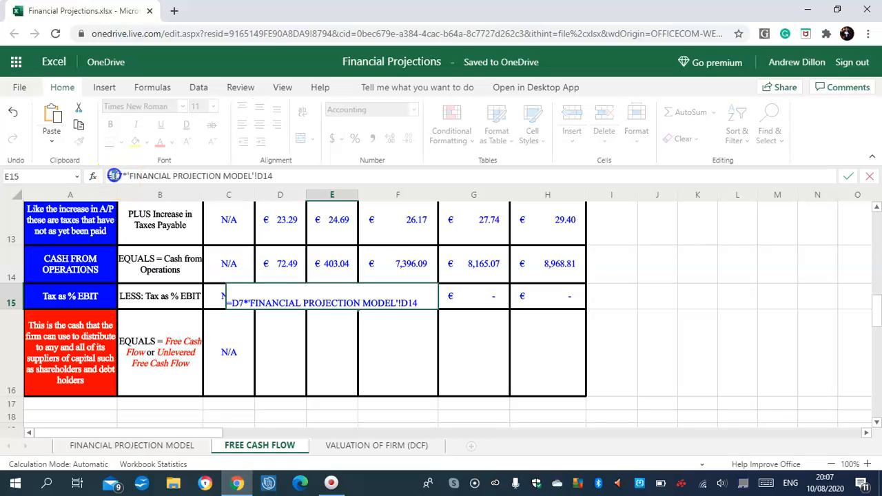
type("E")
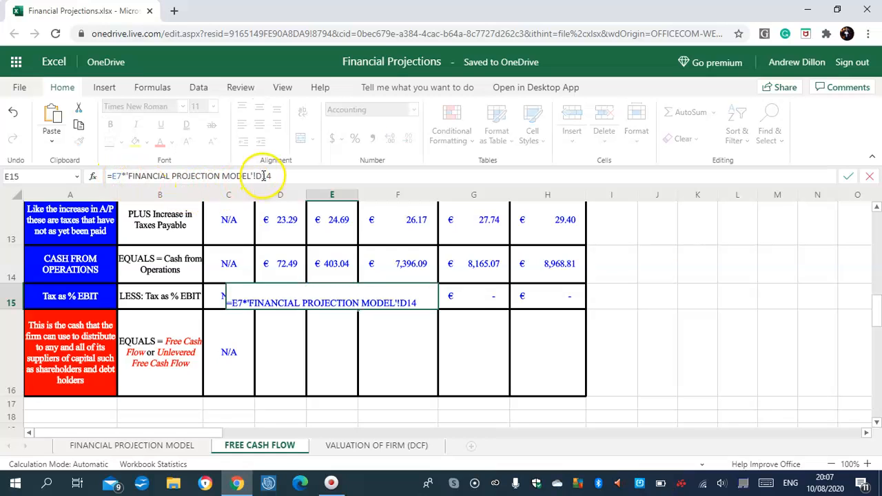
type("C")
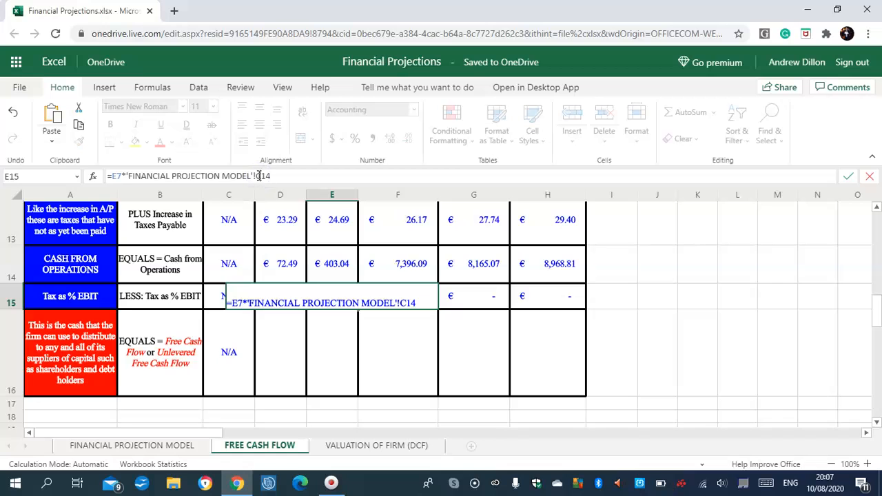
key("Return")
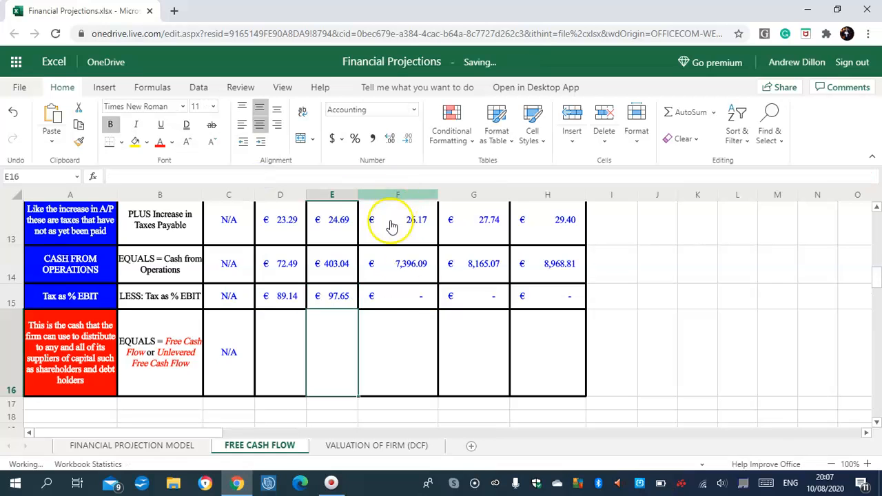
Correct the tax formulas in F15, G15 and H15 so each multiplies its own row 7 value by 'FINANCIAL PROJECTION MODEL'!C14
left_click(416, 303)
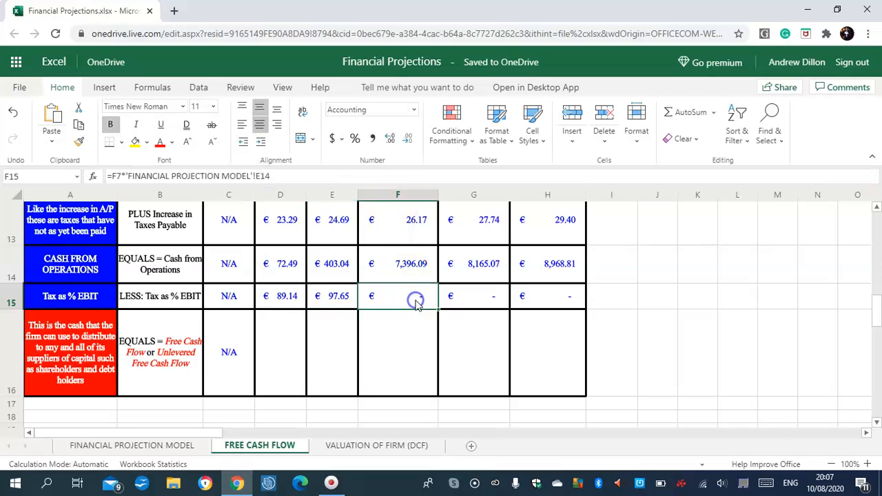
left_click(260, 175)
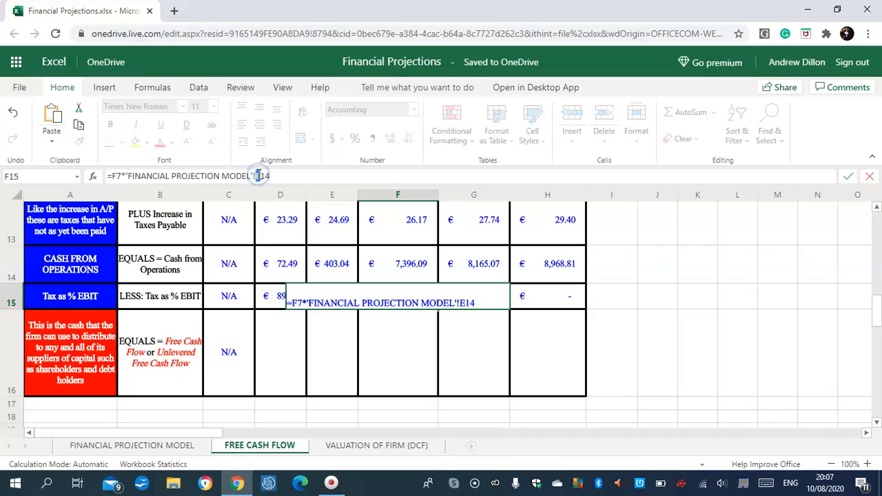
key("Return")
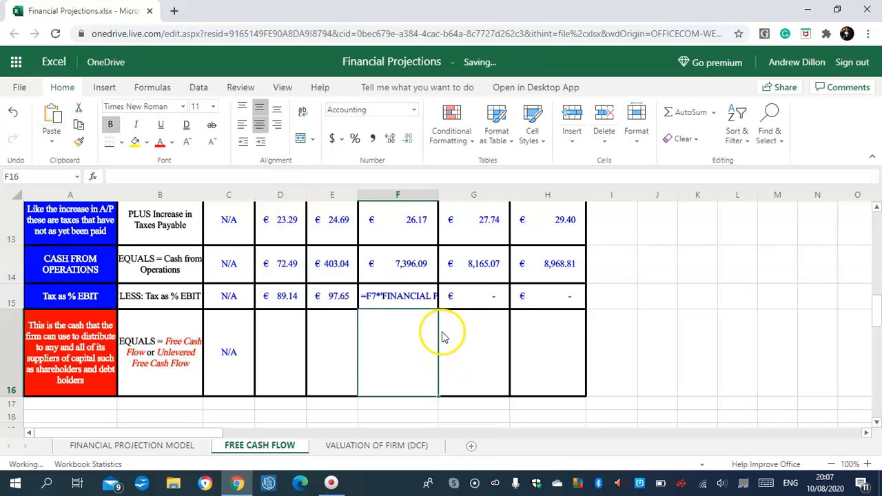
left_click(461, 298)
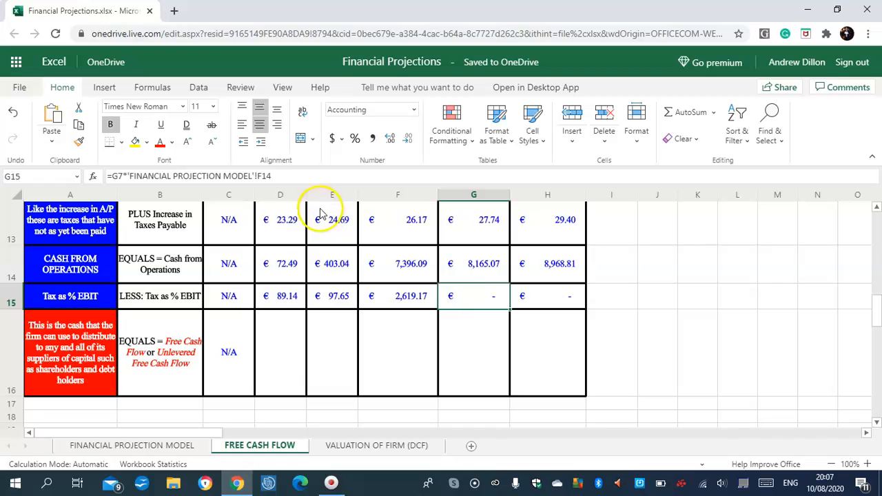
left_click(262, 175)
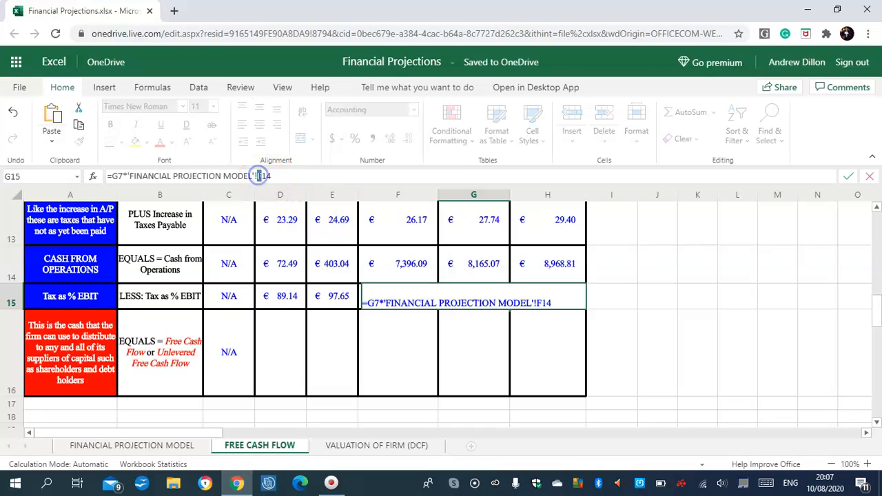
key("Return")
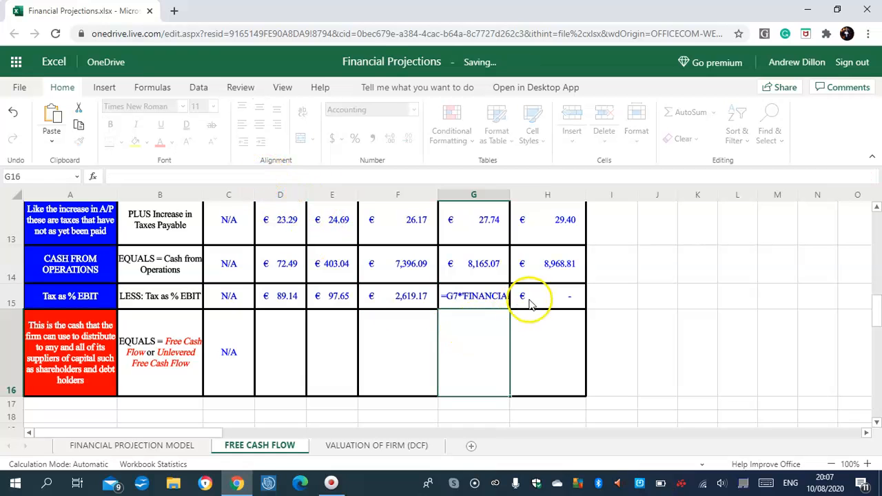
left_click(541, 298)
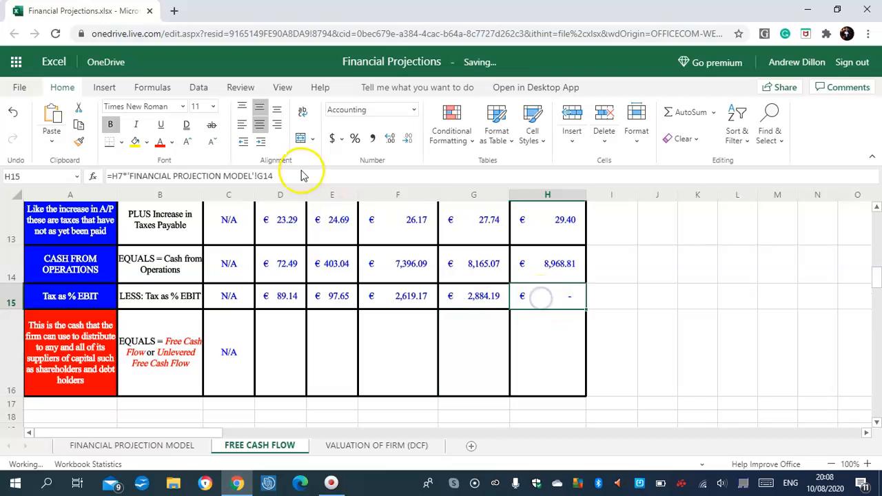
left_click(263, 176)
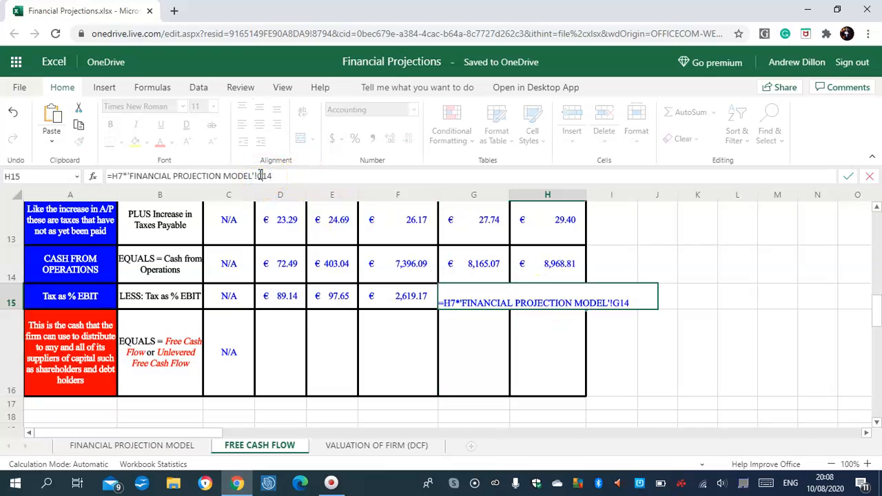
key("Return")
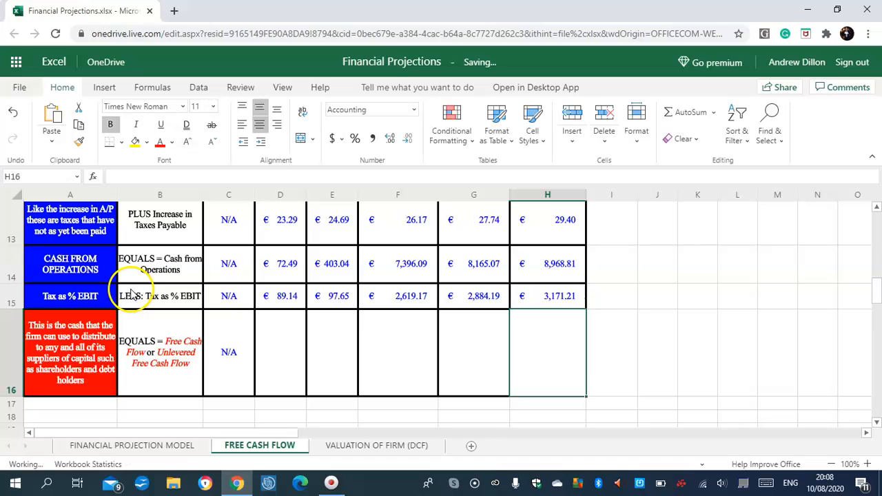
Enter the free cash flow formula =D14-D15 in D16 and fill it across to H16
left_click(283, 355)
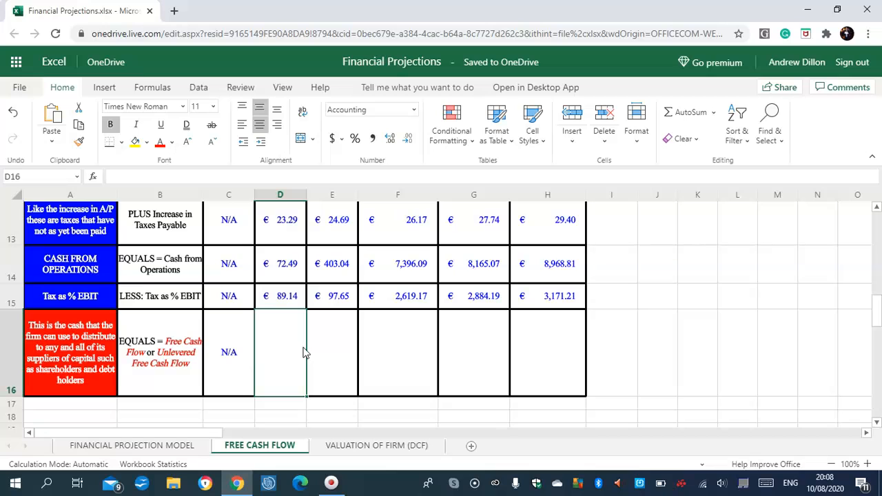
type("=")
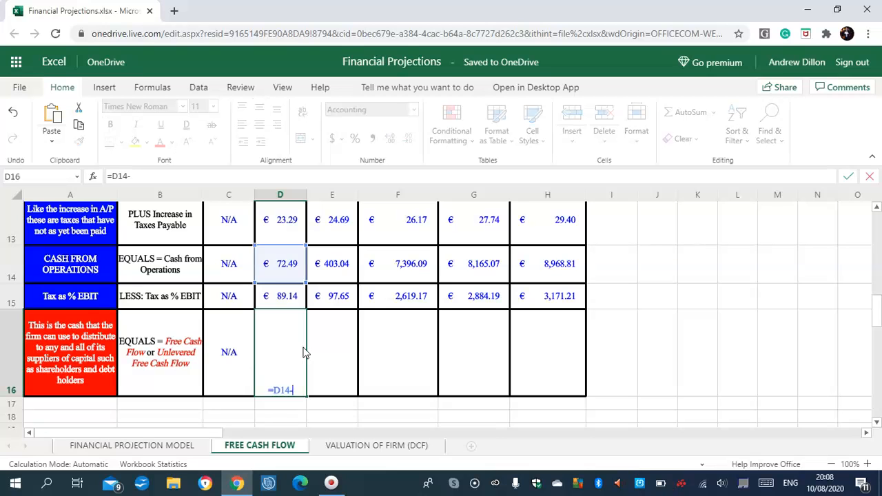
type("D14-D15")
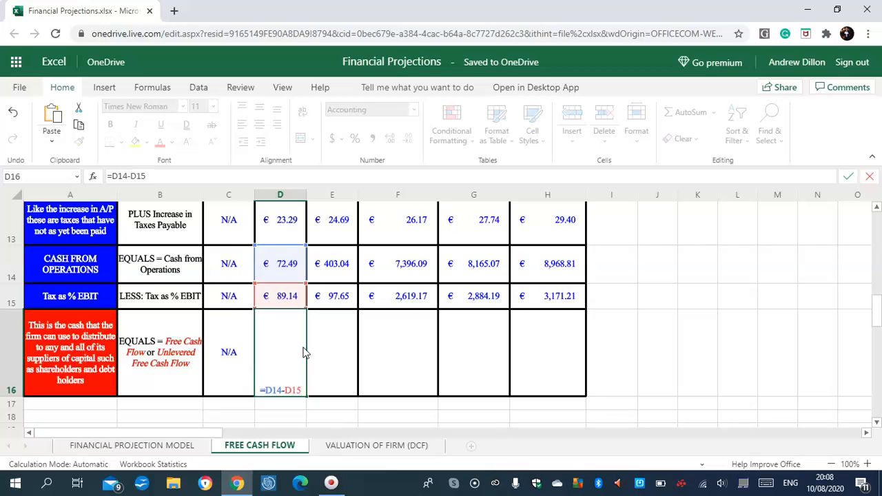
key("Return")
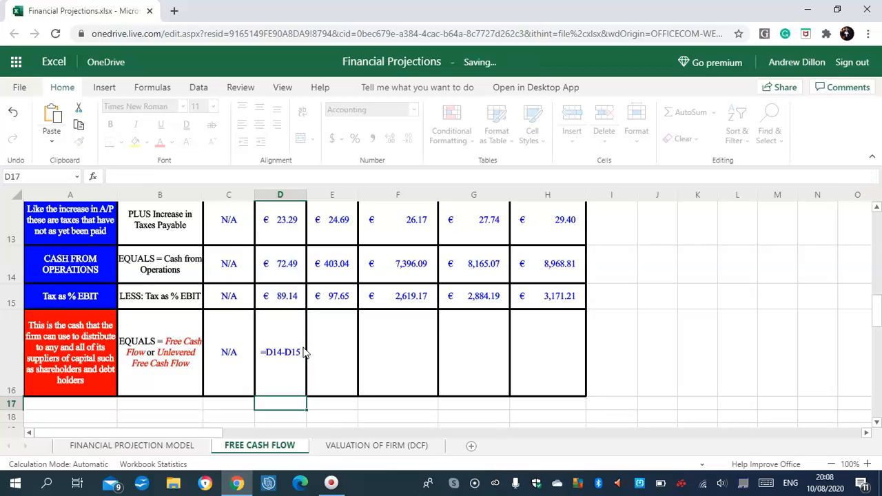
left_click(290, 354)
left_click_drag(298, 387, 553, 385)
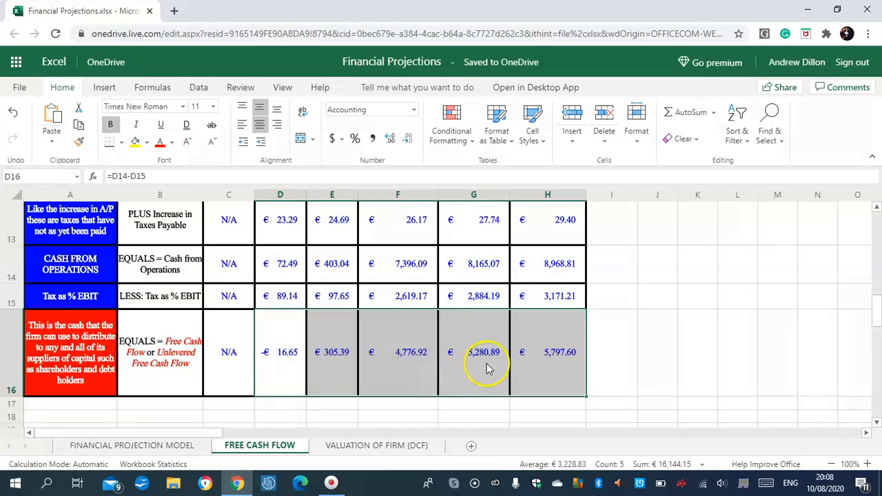
left_click(546, 355)
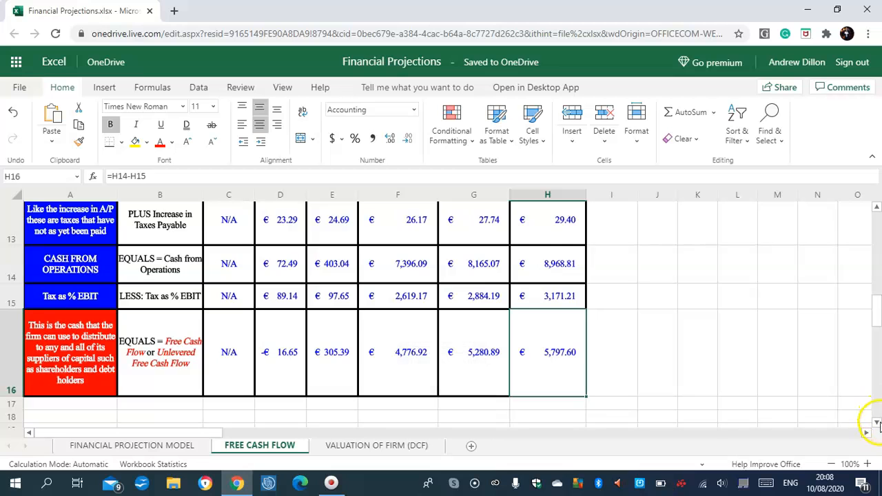
Open the VALUATION OF FIRM (DCF) sheet and inspect the levered beta formula in B5
scroll(874, 419, "down", 2)
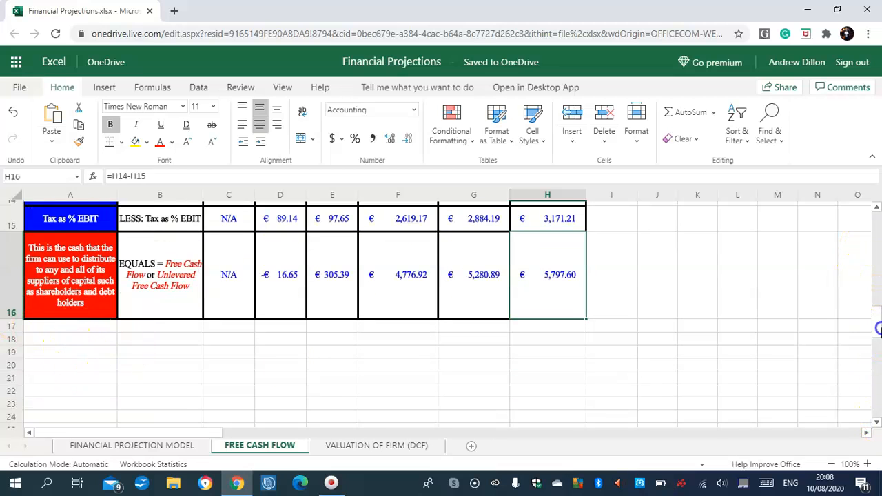
scroll(879, 329, "up", 3)
scroll(879, 314, "down", 2)
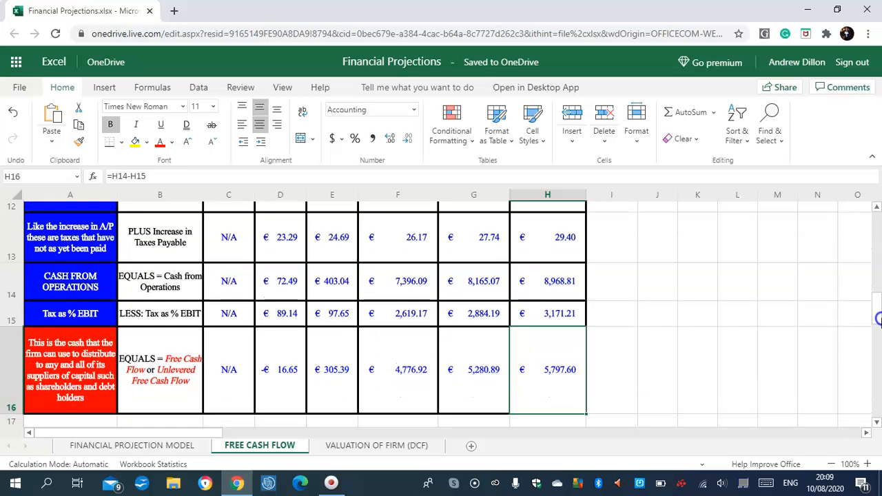
scroll(878, 314, "up", 10)
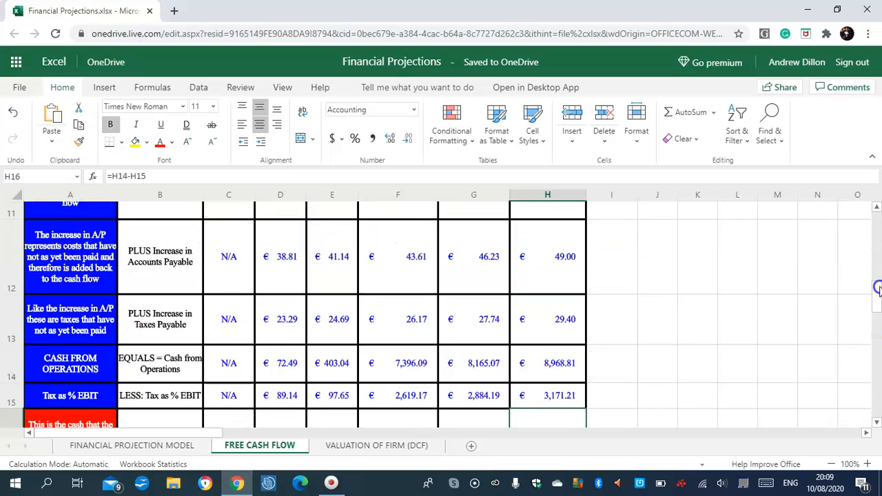
left_click(359, 446)
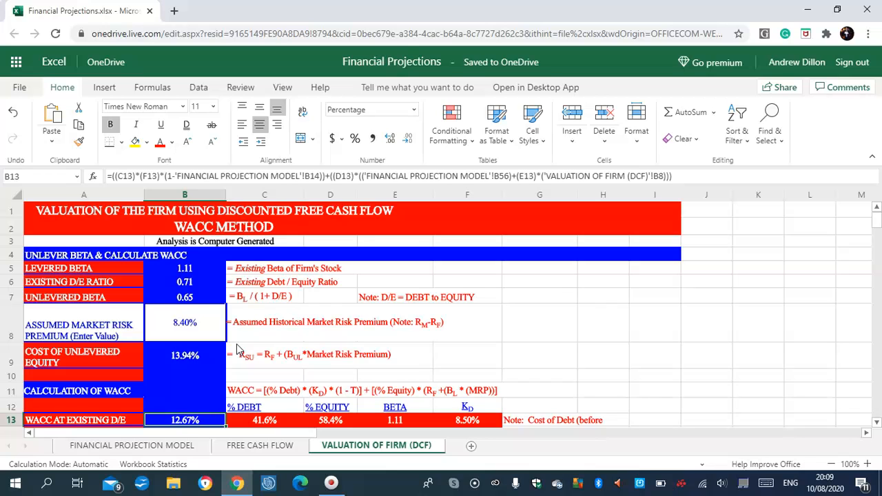
left_click(186, 270)
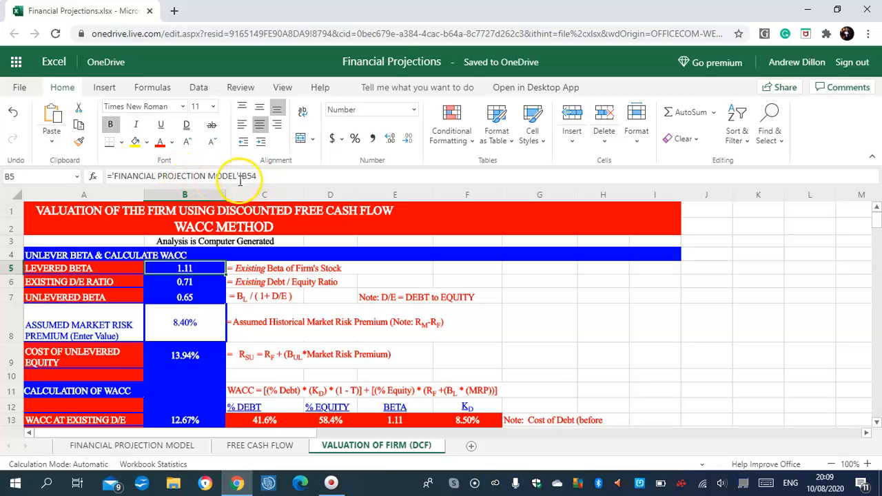
Examine the full existing D/E ratio formula in B6 through to its end, leaving it unmodified
left_click(200, 284)
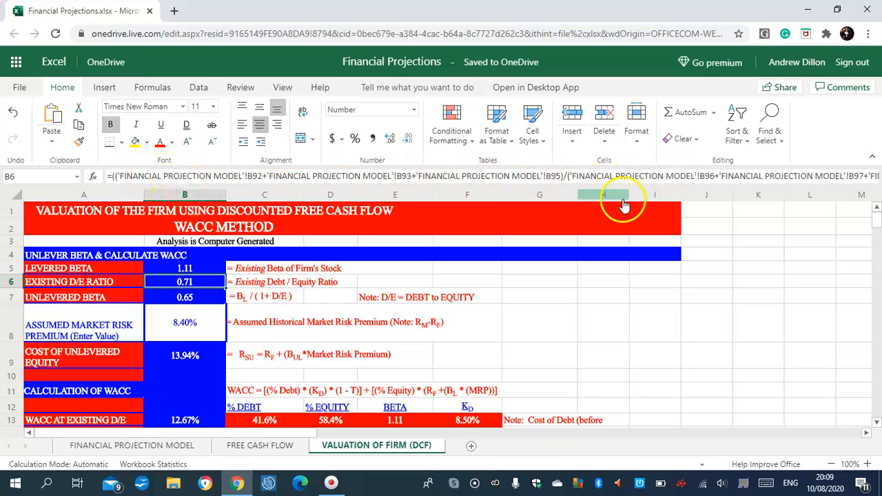
left_click(794, 172)
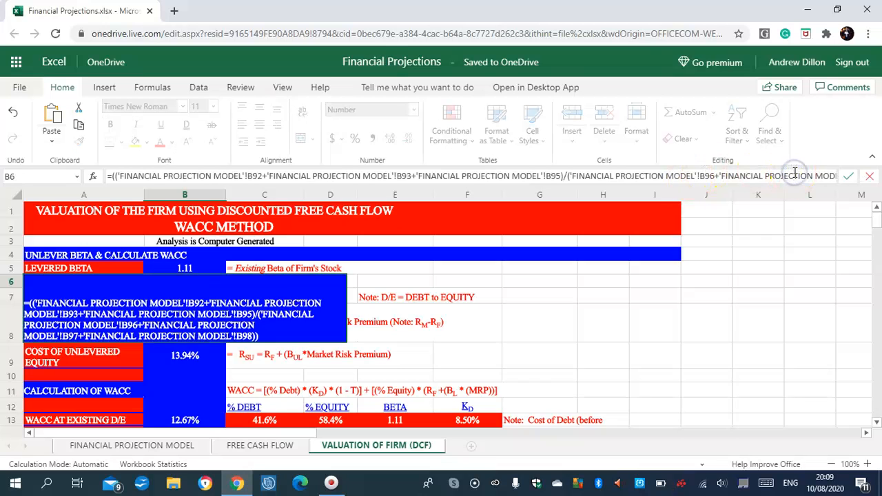
key("Right")
key("Right")
key("Right")
key("Right")
key("Right")
key("Right")
key("Right")
key("Right")
key("Right")
key("Right")
key("Right")
key("Right")
key("Right")
key("Right")
key("Right")
key("Right")
key("Right")
key("Right")
key("Right")
key("Right")
key("Right")
key("Right")
key("Right")
key("Right")
key("Right")
key("Right")
key("Right")
key("Right")
key("Right")
key("Right")
key("Right")
left_click(849, 176)
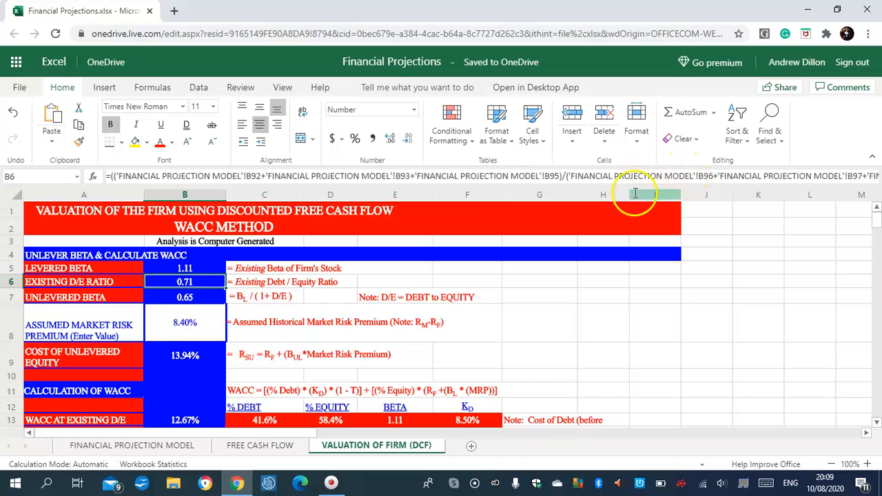
Examine the full unlevered beta formula in B7 through to its end, leaving it unmodified
left_click(188, 299)
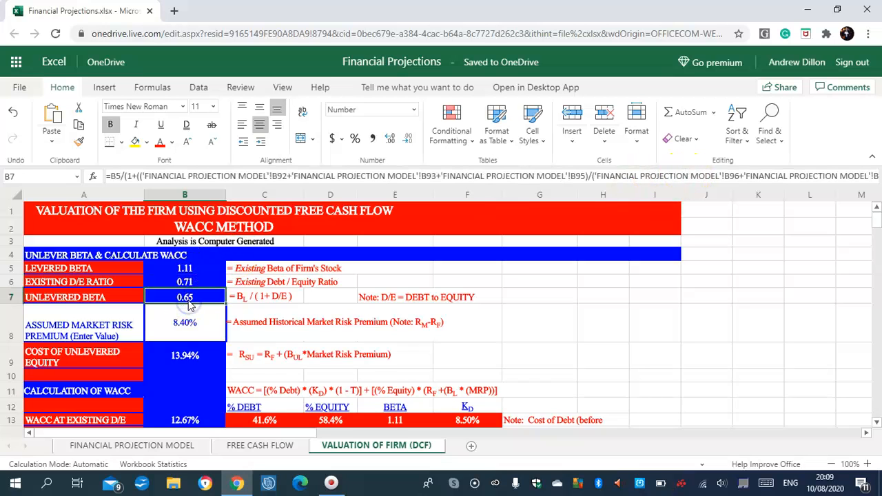
left_click(345, 176)
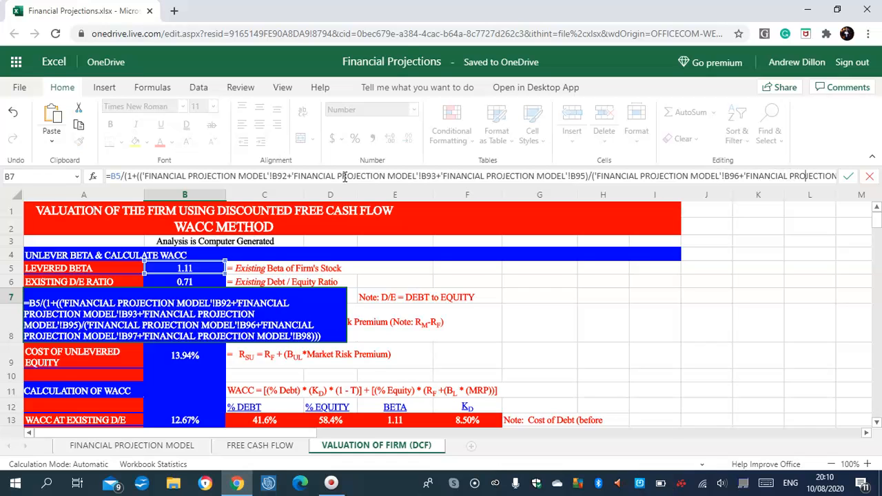
key("Right")
key("Right")
key("Right")
key("Right")
key("Right")
key("Right")
key("Right")
key("Right")
key("Right")
key("Right")
key("Right")
key("Right")
key("Right")
key("Right")
key("Right")
key("Right")
key("Right")
key("Right")
key("Right")
key("Right")
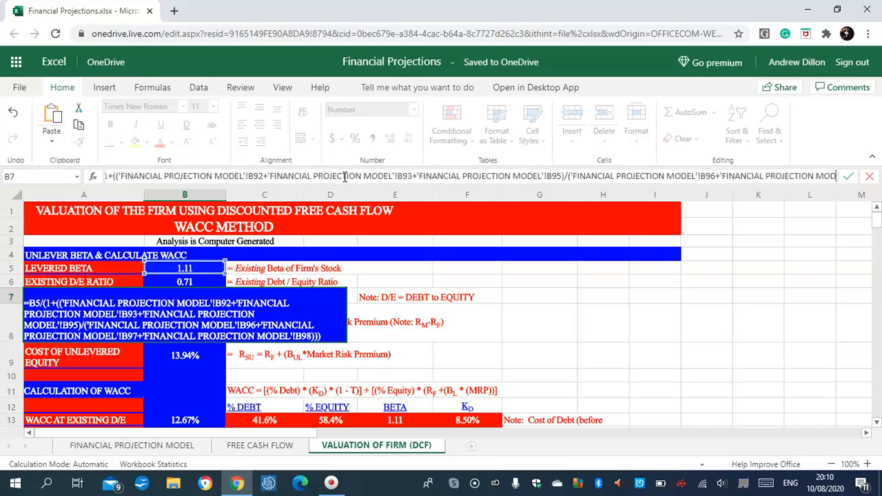
key("Right")
key("Right")
key("Right")
key("Right")
key("Right")
key("Right")
key("Right")
key("Right")
key("Right")
key("Right")
key("Right")
key("Right")
key("Right")
key("Right")
key("Right")
key("Right")
key("Right")
key("Right")
key("Right")
key("Right")
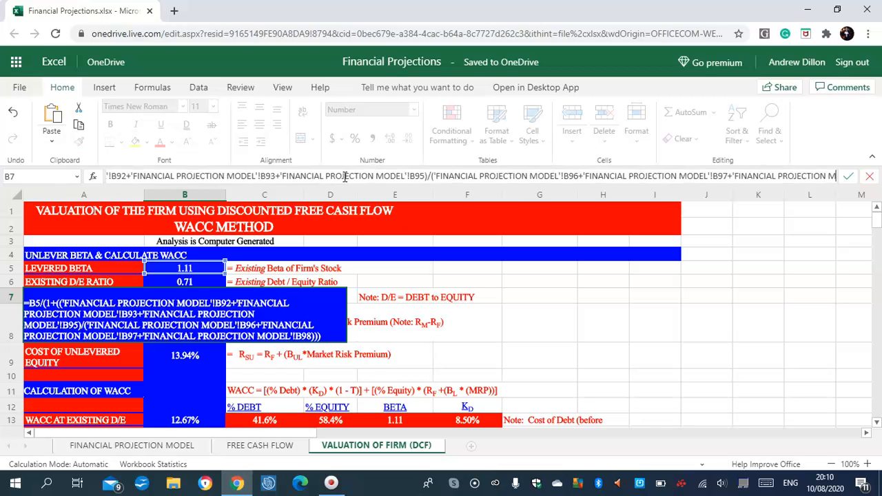
key("Right")
key("Right")
key("Right")
key("Right")
key("Right")
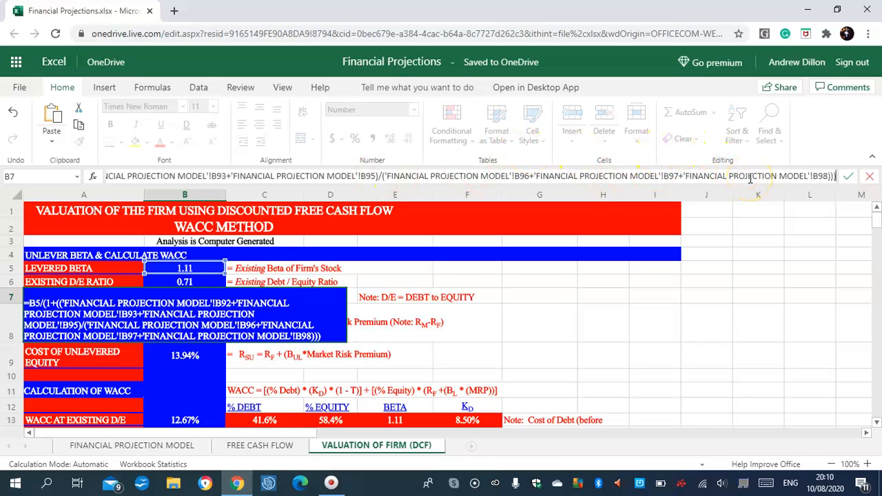
key("Return")
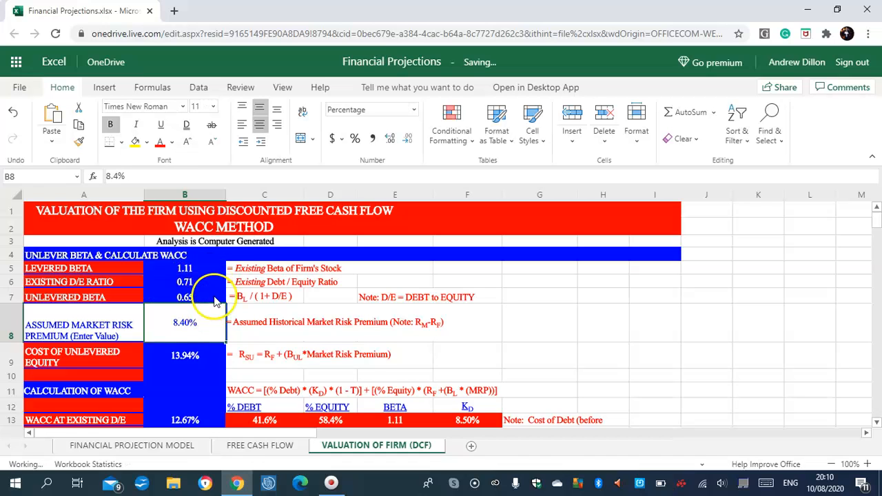
Review the explanatory notes in C7 and C6, the market risk premium in B8 and the cost of unlevered equity formula in B9
left_click(273, 297)
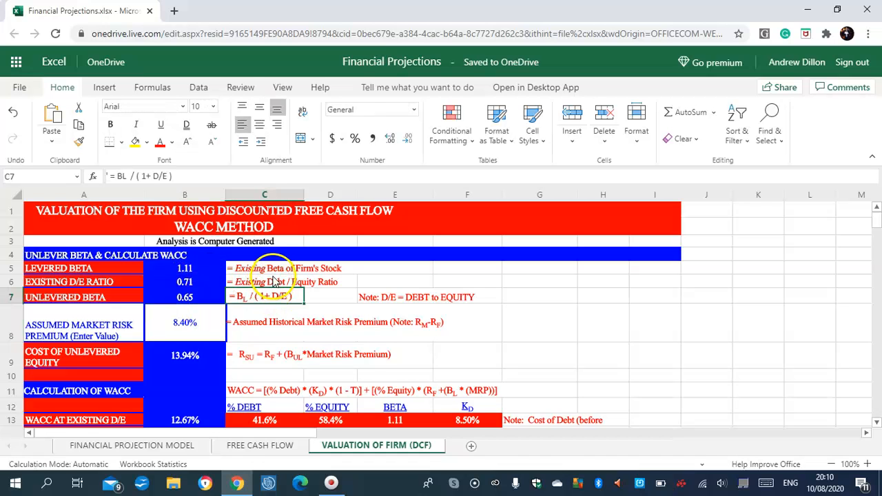
left_click(274, 279)
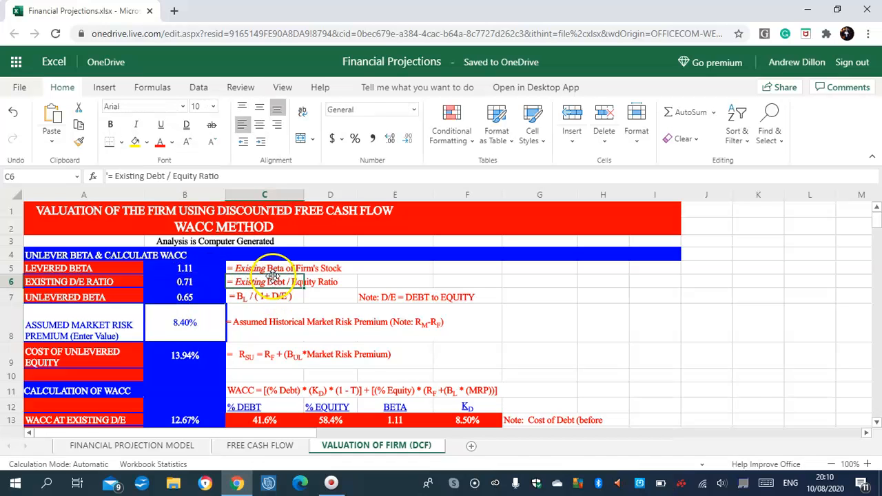
left_click(175, 322)
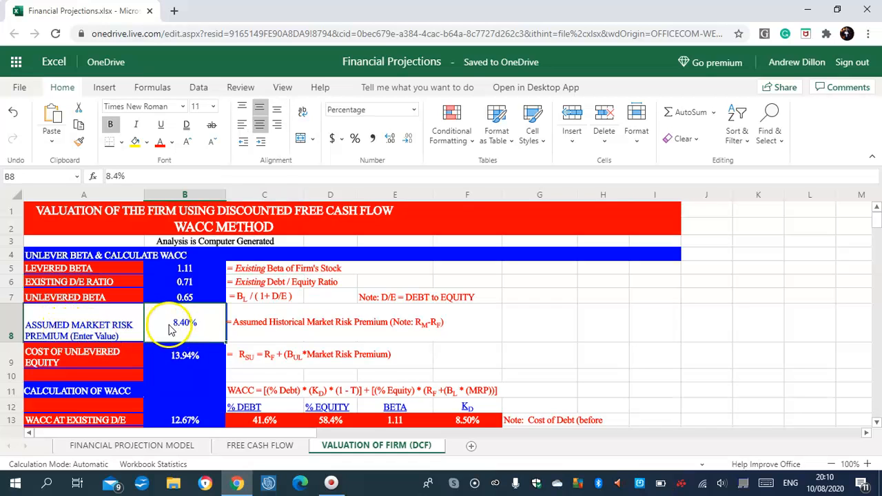
left_click(188, 361)
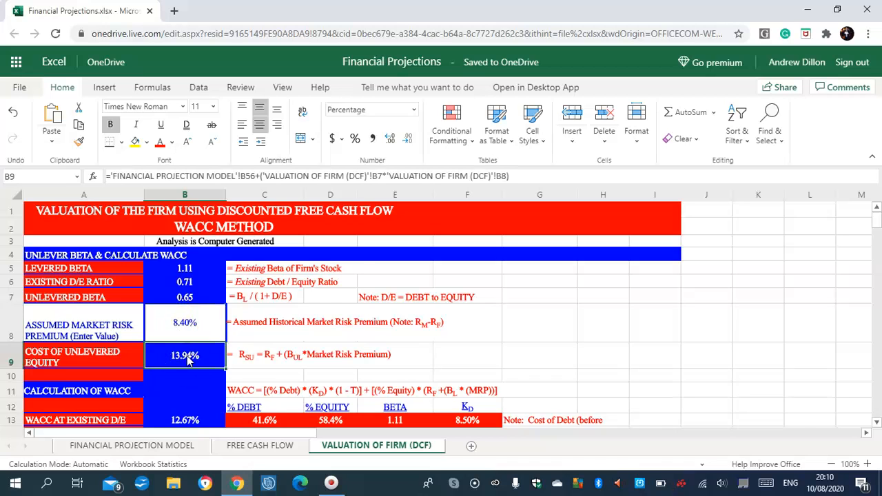
left_click(877, 423)
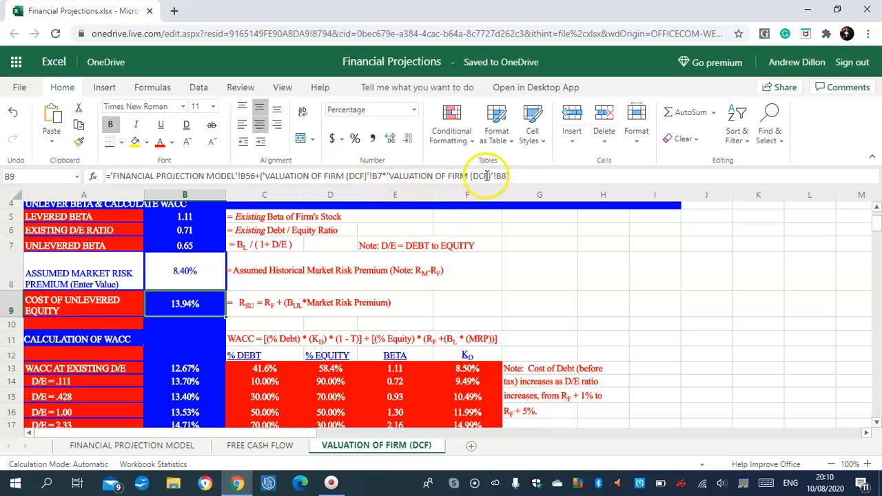
type(")")
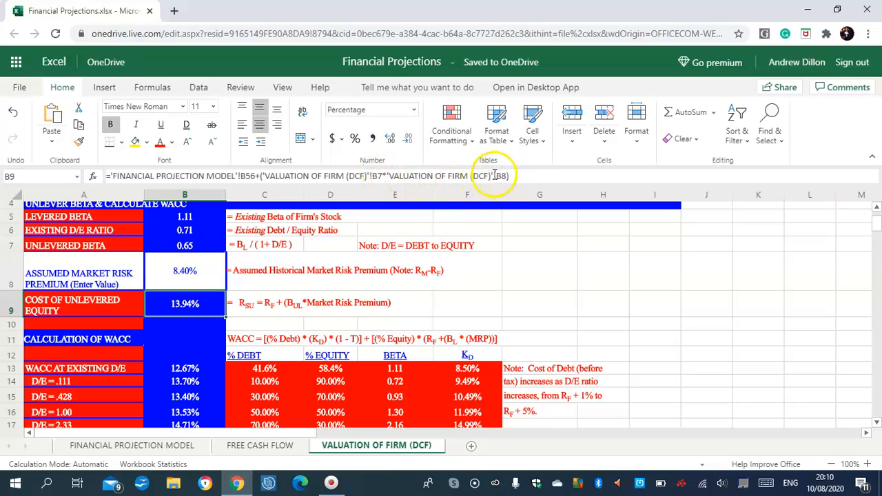
key("Return")
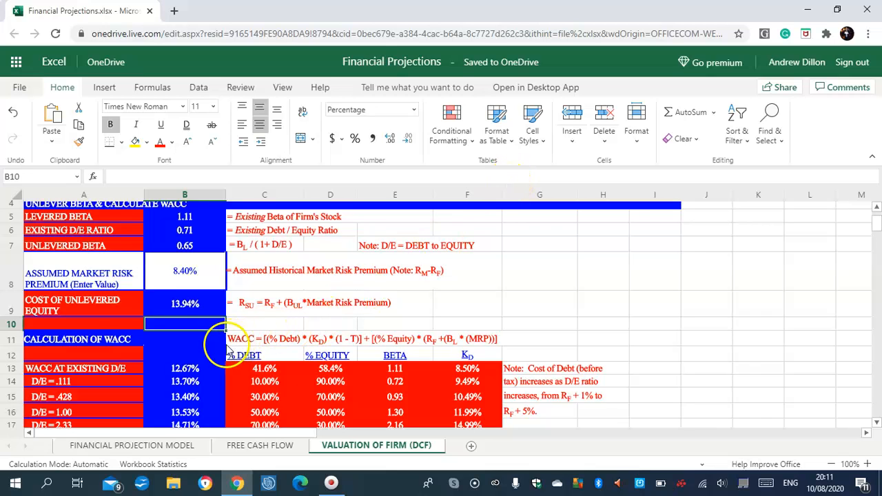
Inspect the WACC formulas in B13, B14 and B16 and the debt percentage formula in C13
left_click(184, 369)
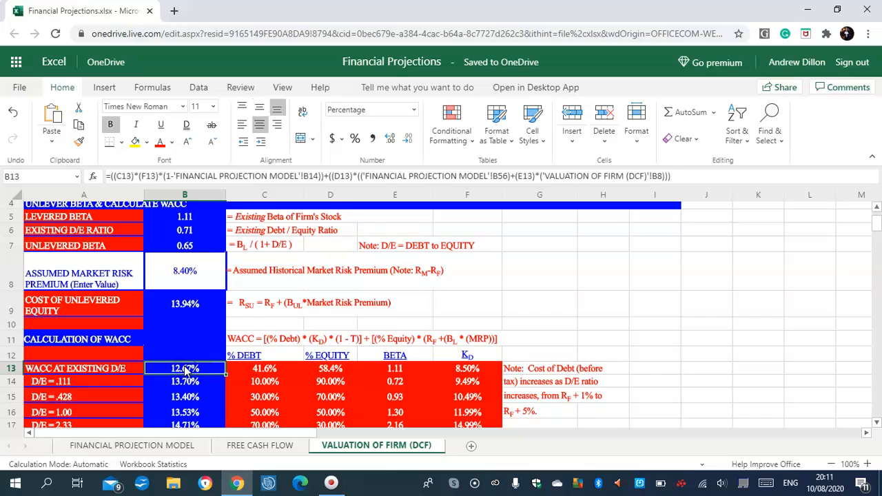
left_click(265, 370)
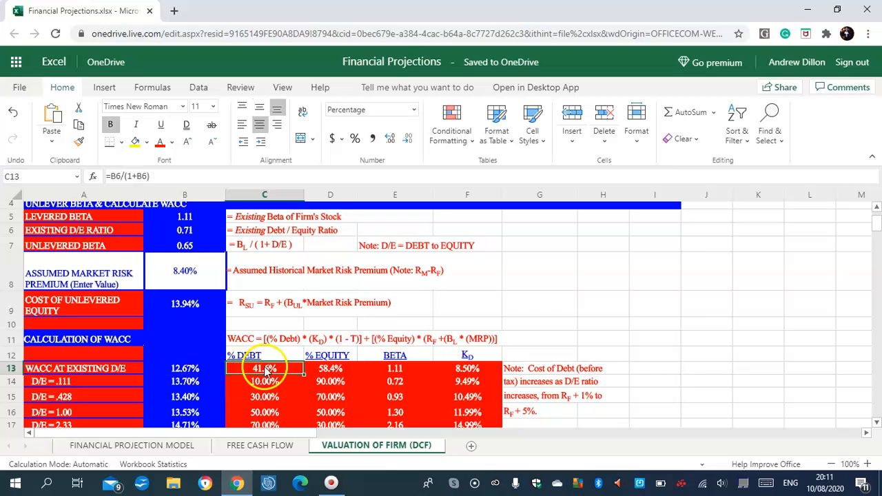
left_click(188, 383)
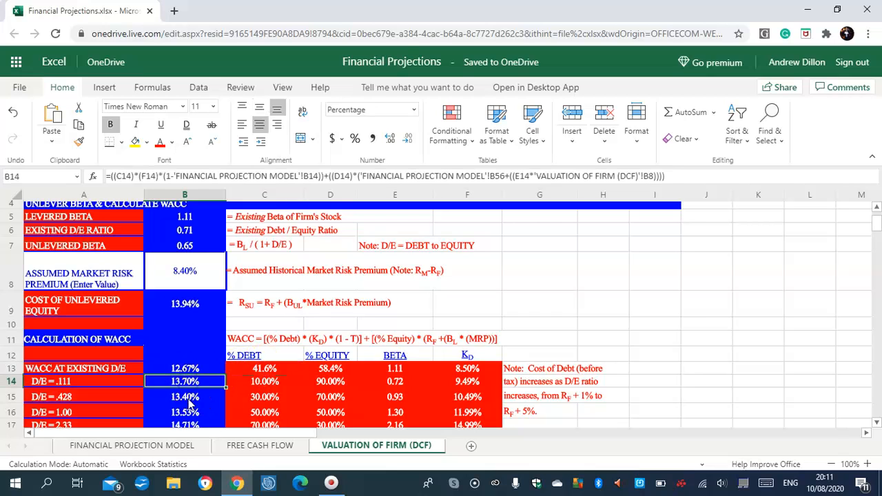
left_click(188, 410)
left_click(185, 369)
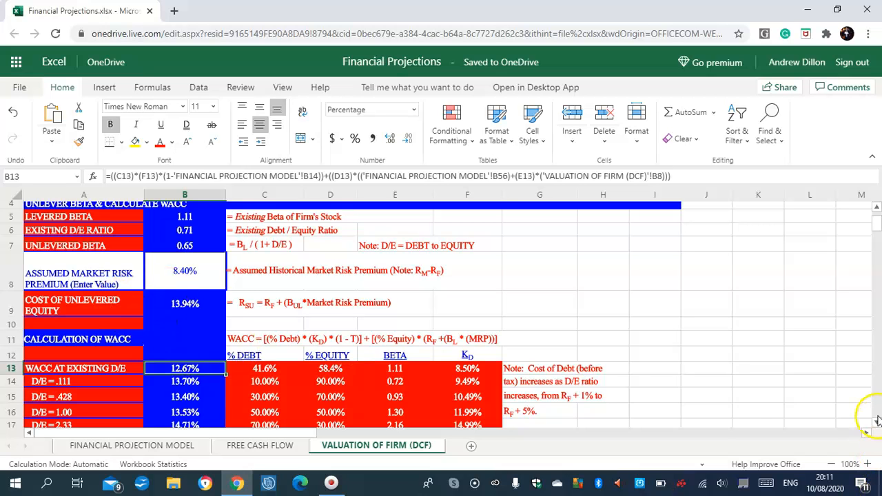
Read the cost of debt note in G15 and inspect the cost of debt formulas in F13 through F16
scroll(877, 424, "down", 3)
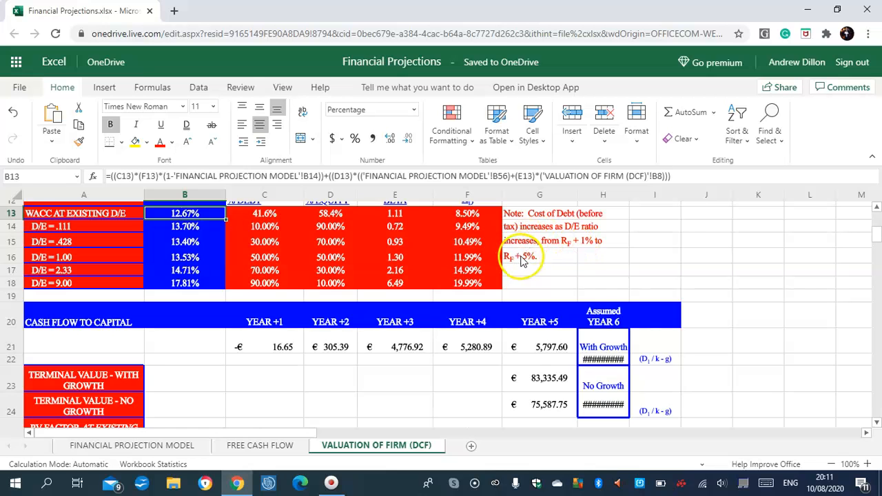
left_click(565, 241)
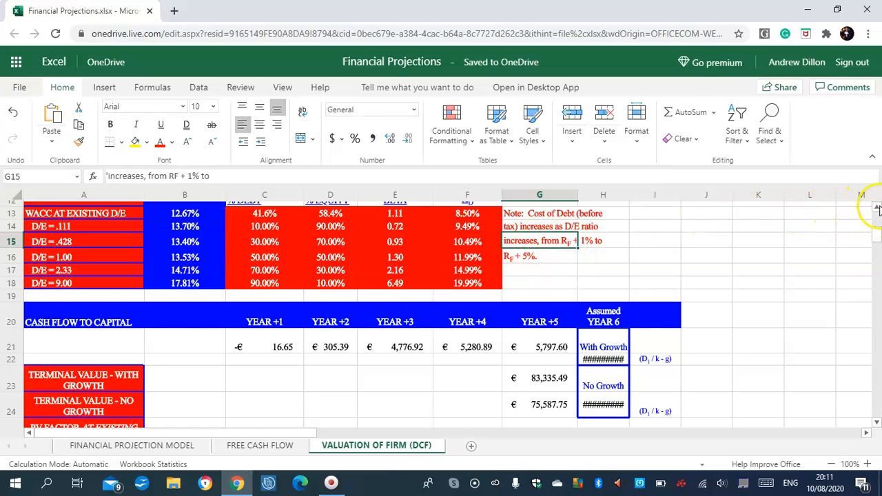
scroll(877, 210, "up", 2)
left_click(482, 264)
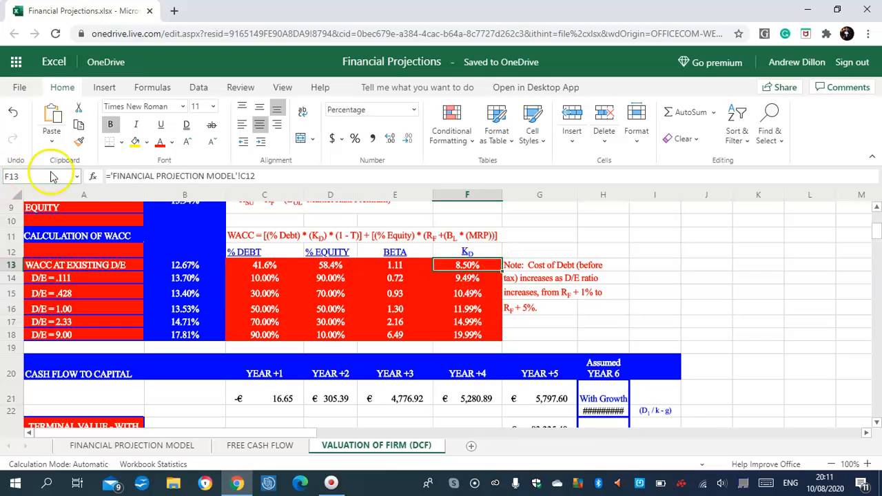
left_click(467, 281)
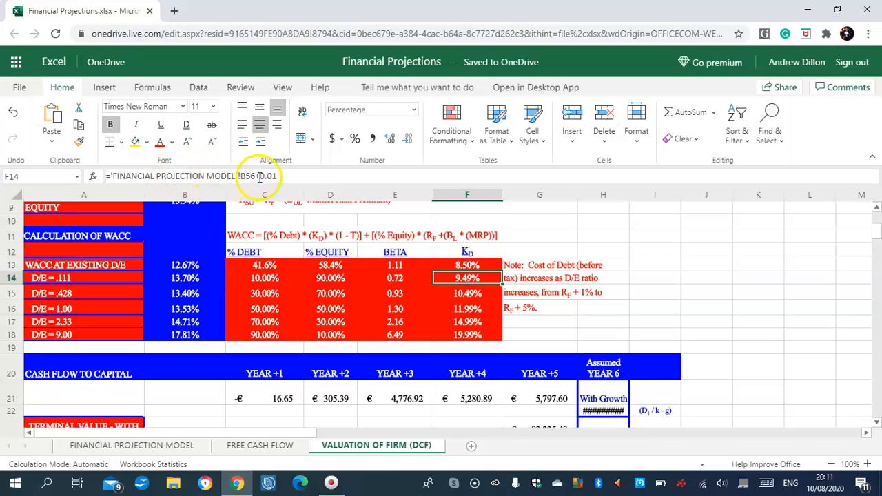
left_click(460, 295)
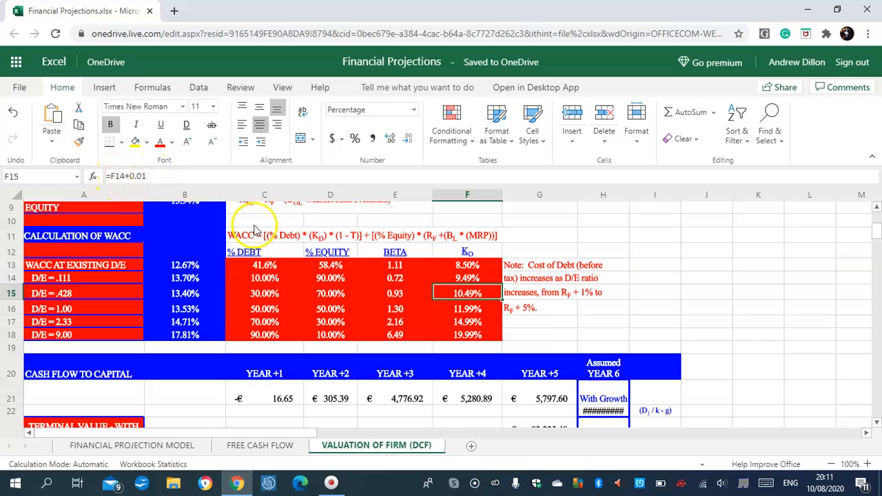
left_click(475, 310)
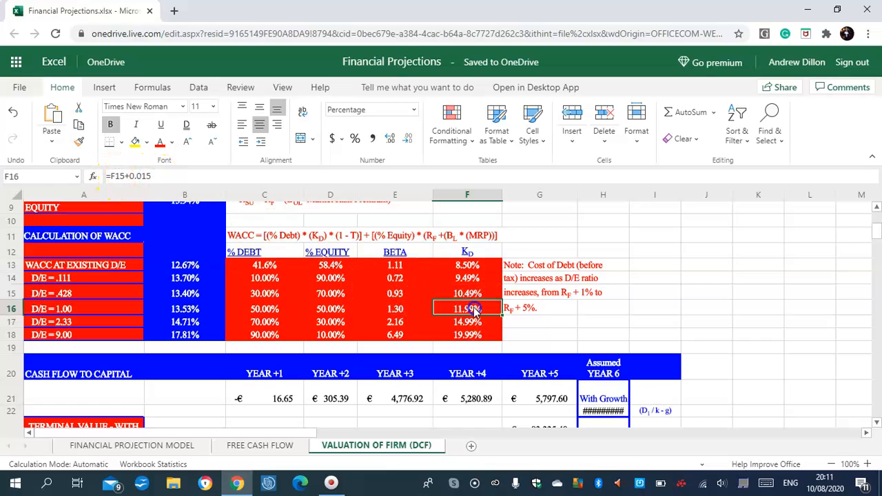
Inspect the beta formulas in E13 through E18 for the existing and alternative D/E ratios
left_click(416, 336)
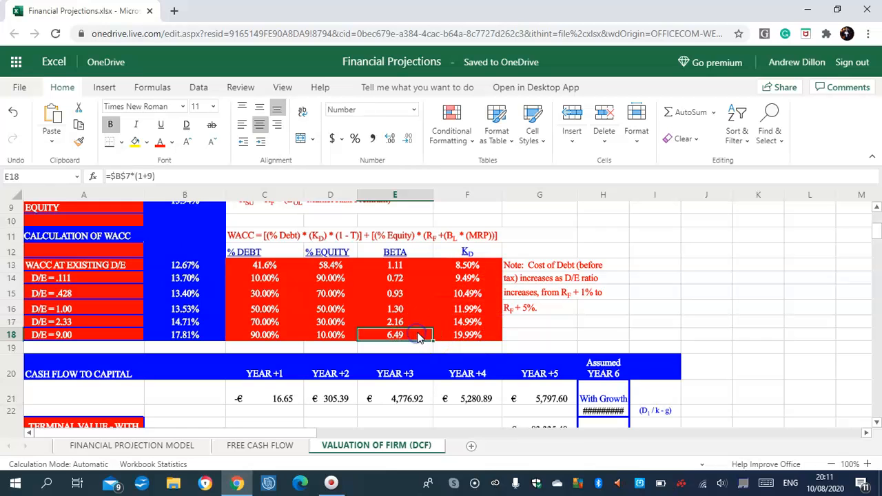
left_click(405, 323)
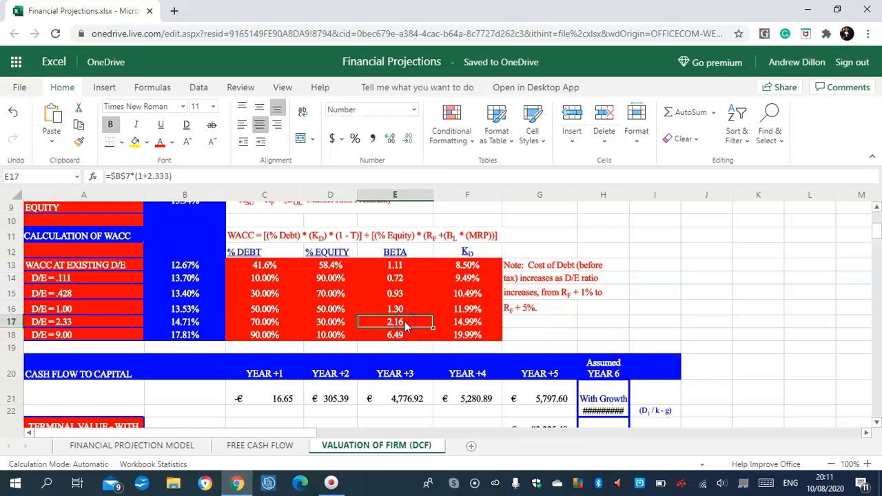
left_click(396, 266)
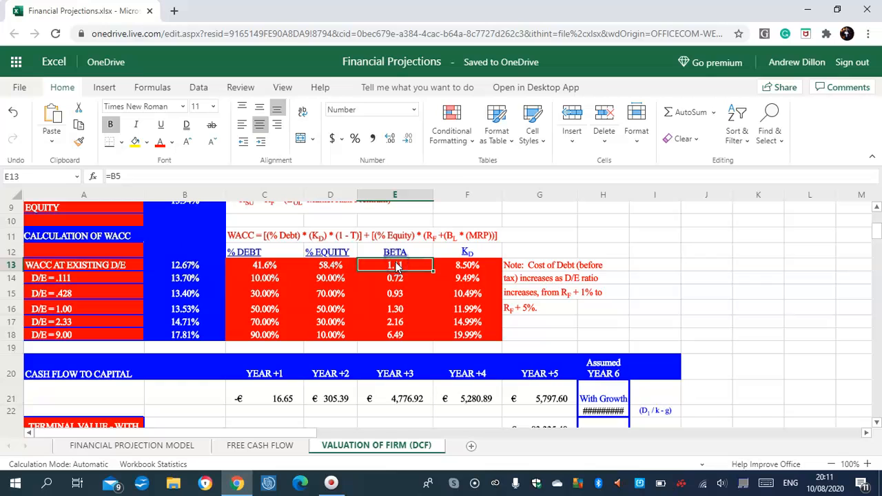
left_click(393, 279)
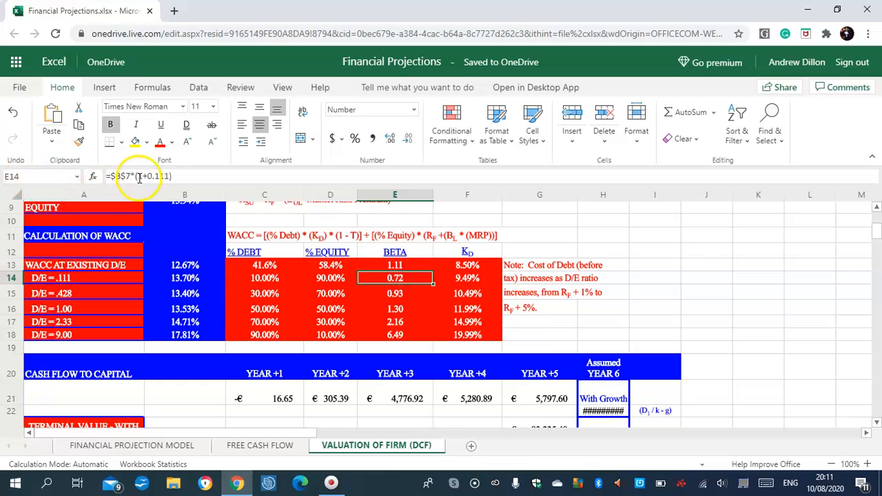
left_click(395, 293)
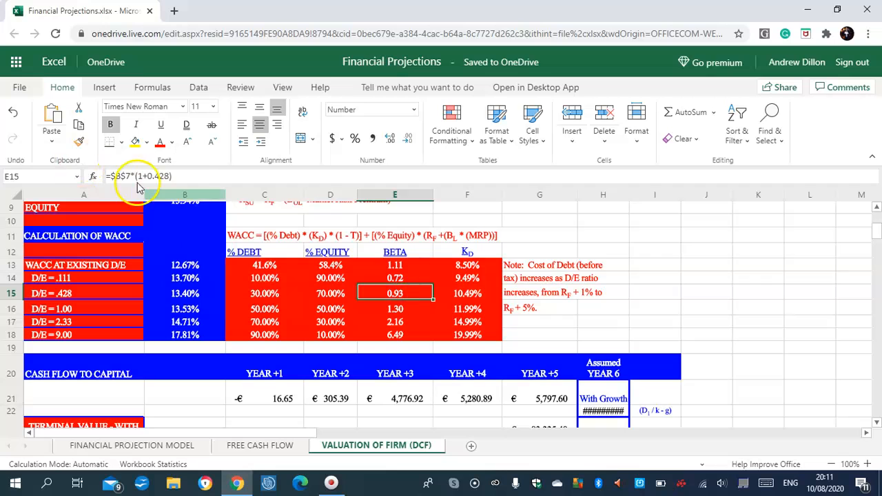
left_click(386, 309)
left_click(384, 323)
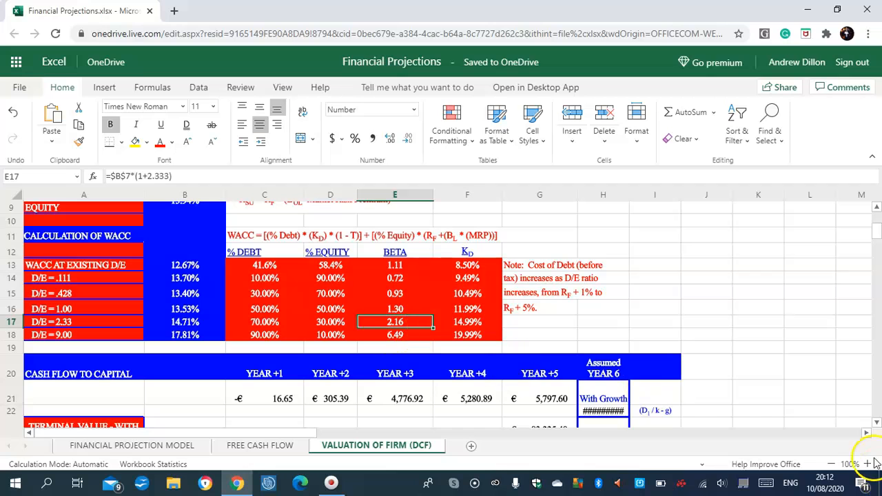
Widen column H enough to fit the Assumed YEAR 6 amounts in the cash flow to capital section
left_click(876, 422)
scroll(749, 365, "down", 2)
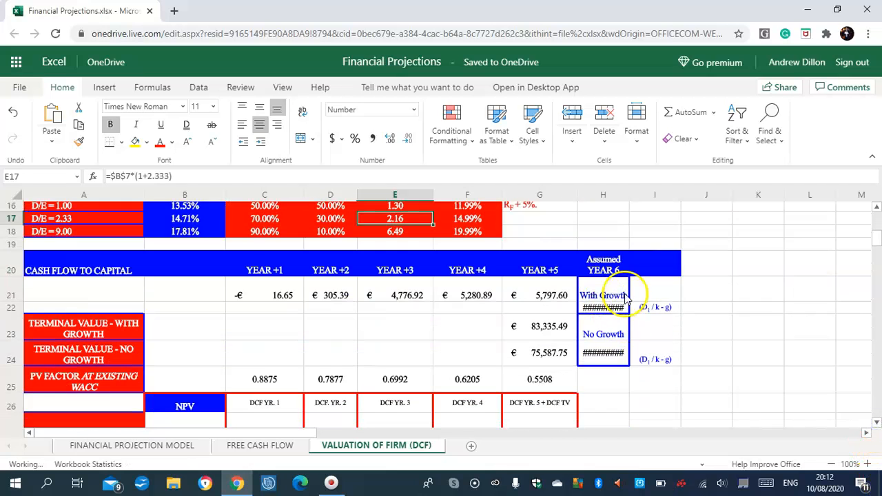
left_click_drag(630, 200, 670, 199)
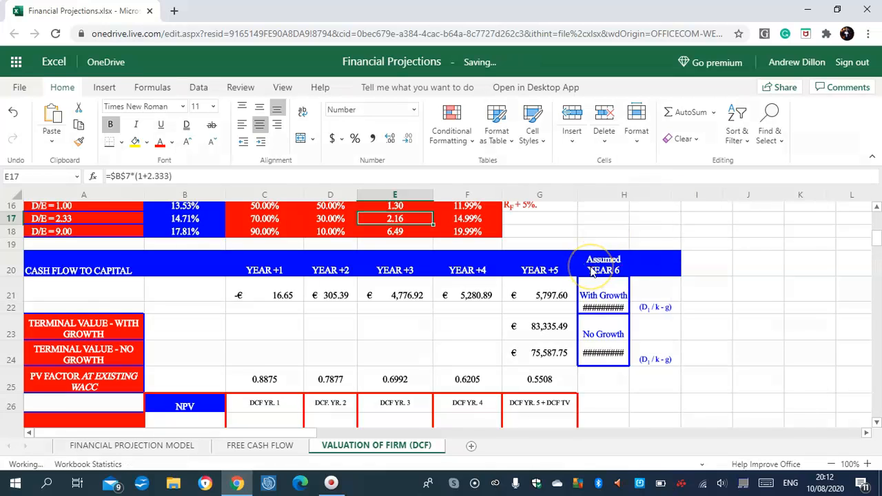
Inspect the links to the free cash flow sheet in C21 through G21 for years +1 to +5
left_click(282, 295)
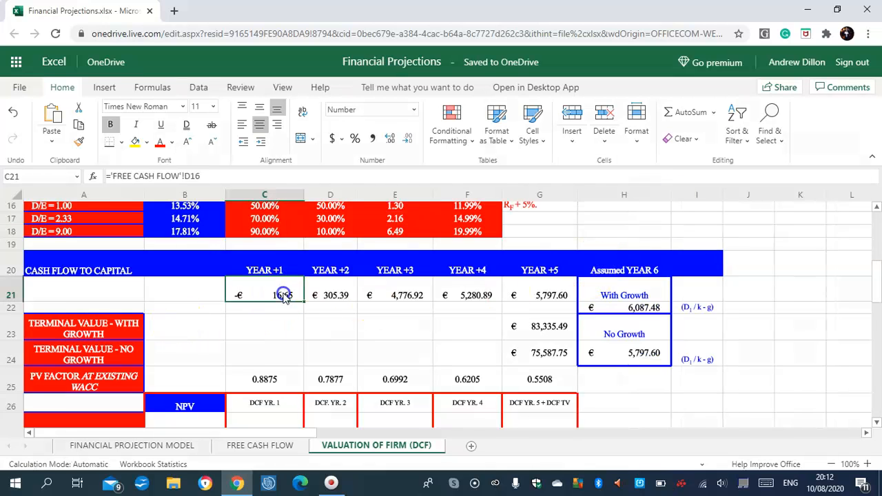
left_click(283, 296)
left_click(261, 296)
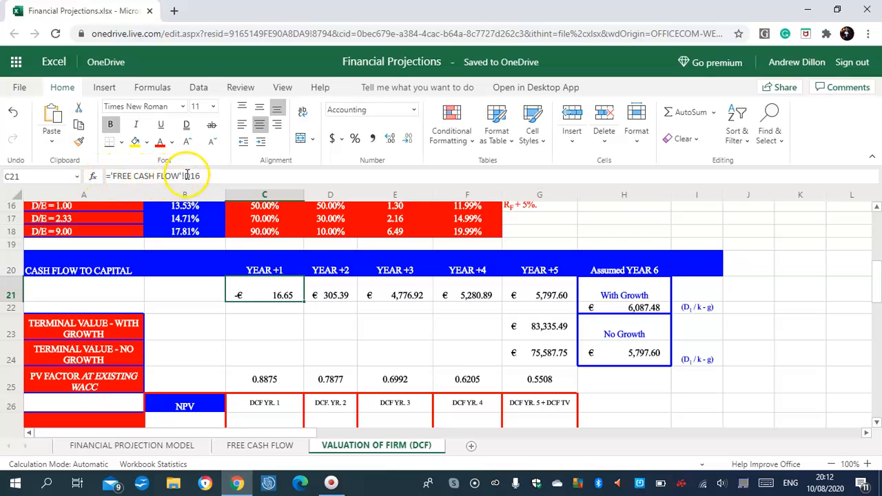
left_click(341, 295)
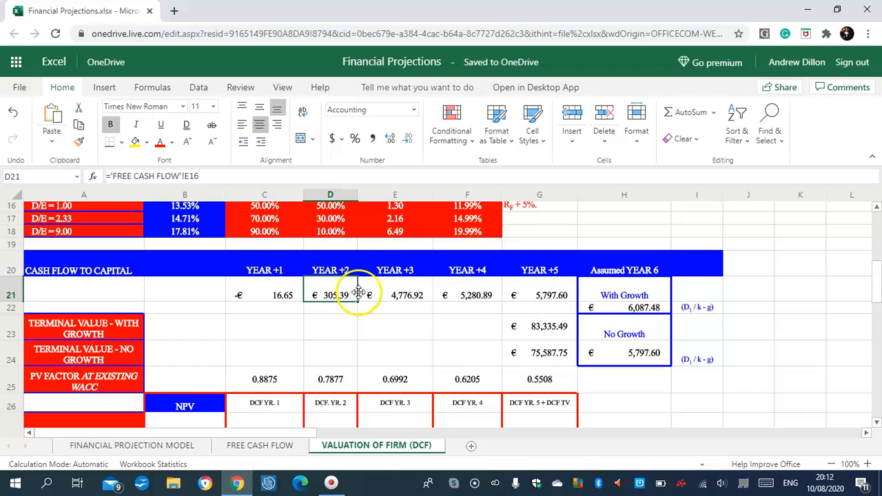
left_click(404, 296)
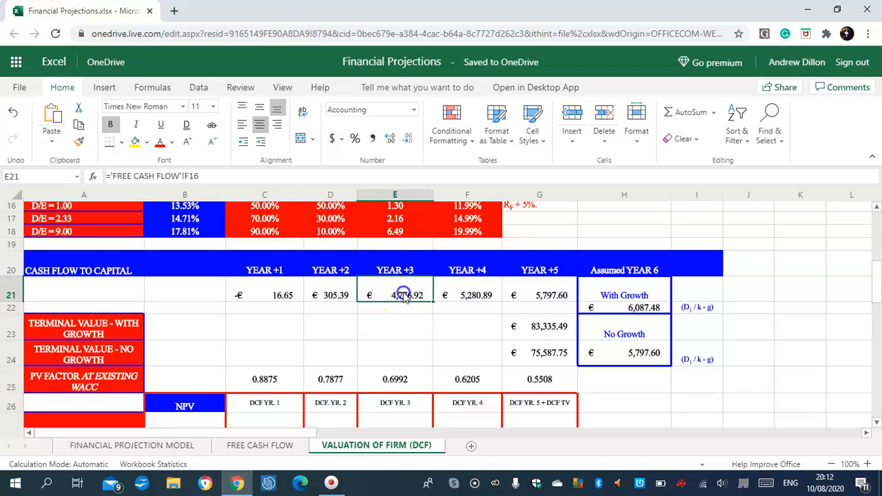
left_click(473, 295)
left_click(533, 293)
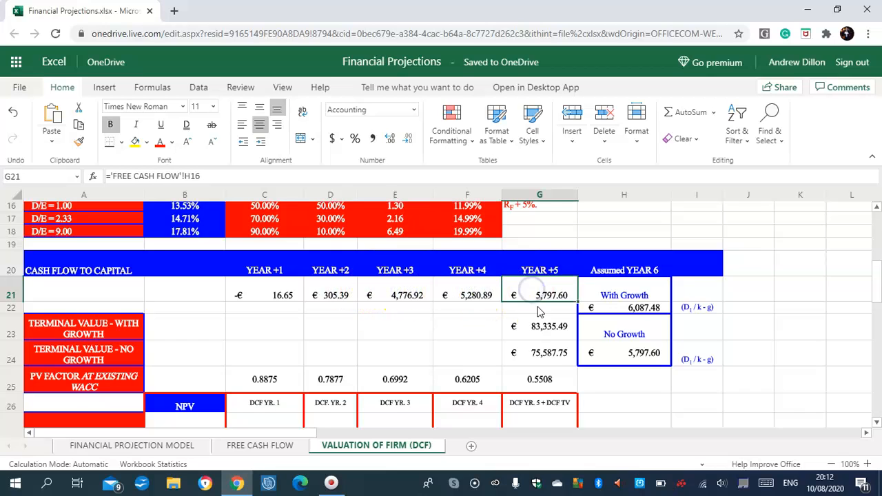
Inspect the terminal value formulas in G23 with growth and G24 without growth, and the year +5 PV factor in G25
left_click(558, 329)
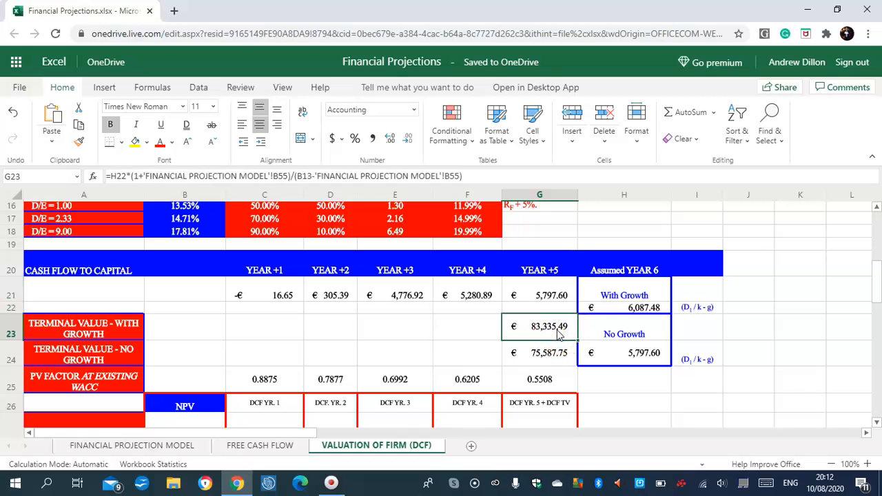
left_click(118, 178)
left_click(127, 178)
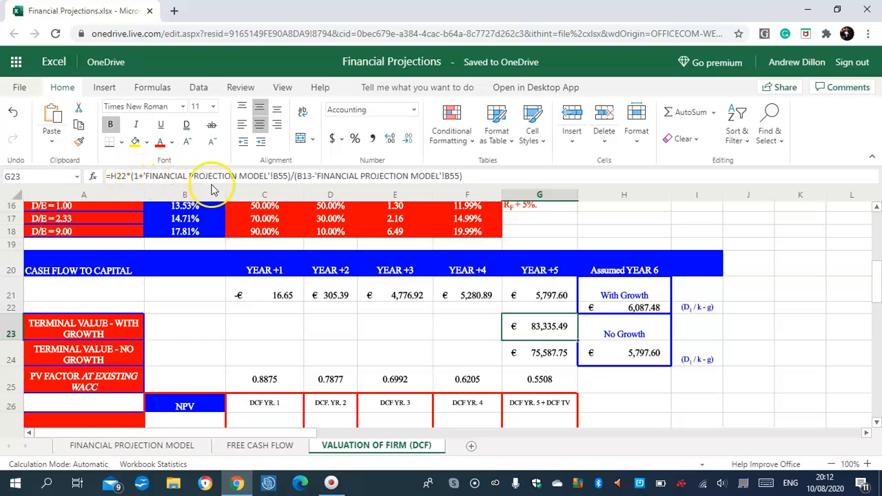
left_click(296, 177)
type("(")
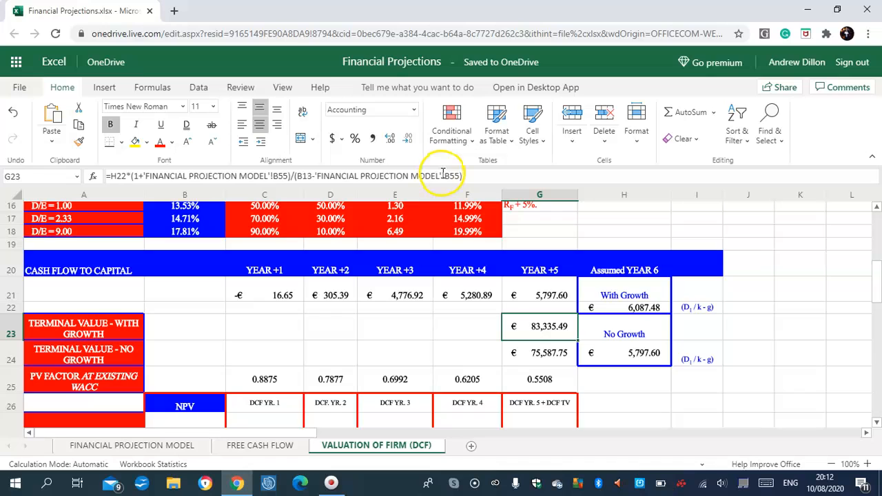
left_click(540, 353)
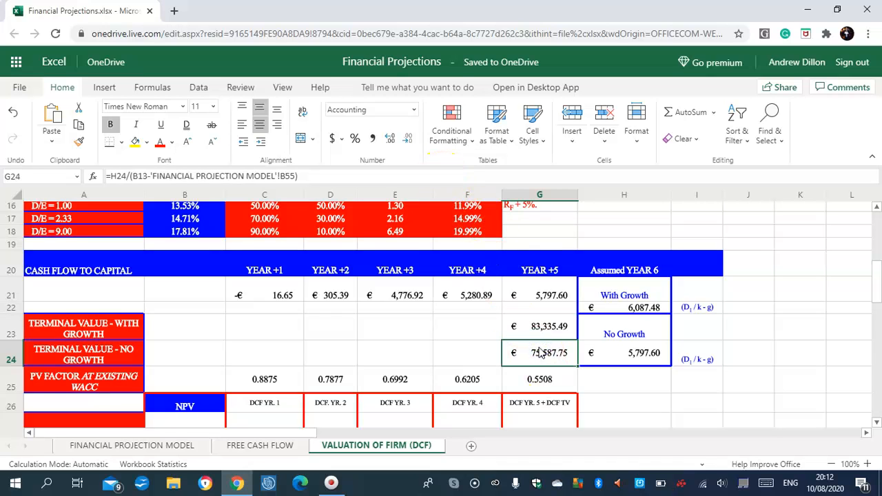
left_click(128, 178)
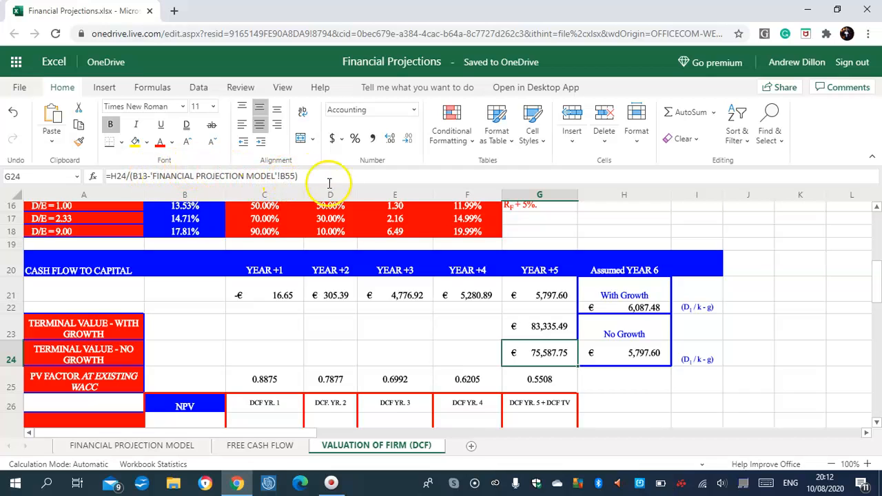
key("Down")
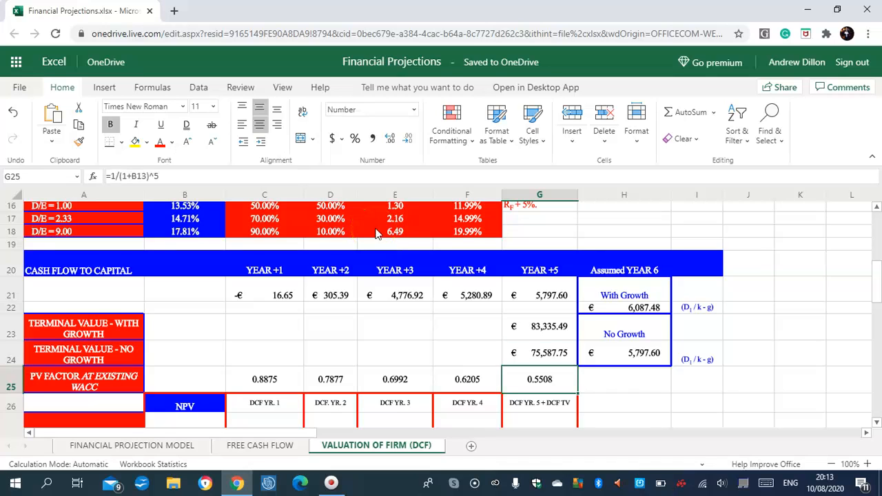
Inspect the Assumed YEAR 6 cash flow formulas in H22 with growth and H24 without growth
left_click(626, 308)
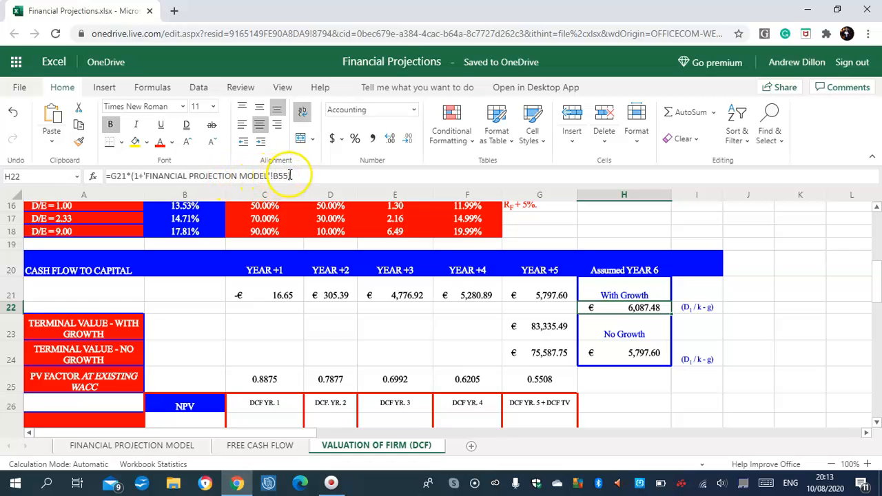
left_click(630, 351)
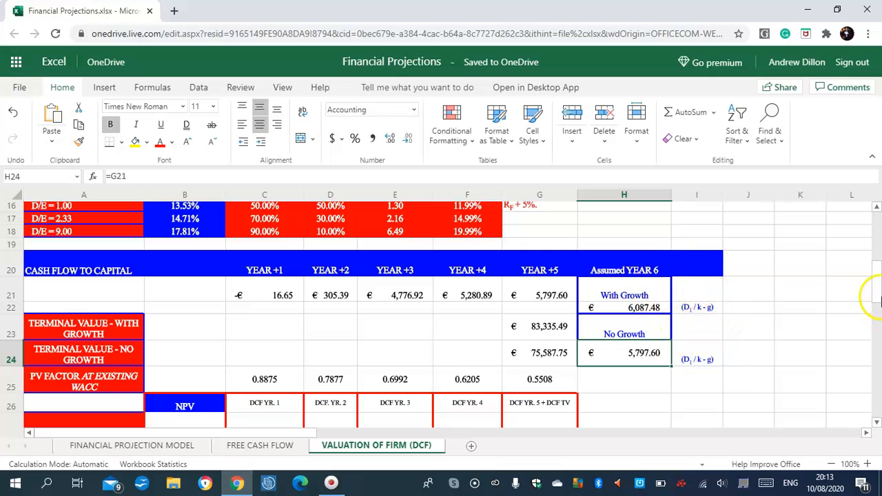
mouse_move(876, 273)
left_mouse_down()
mouse_move(870, 231)
mouse_move(878, 279)
left_mouse_up()
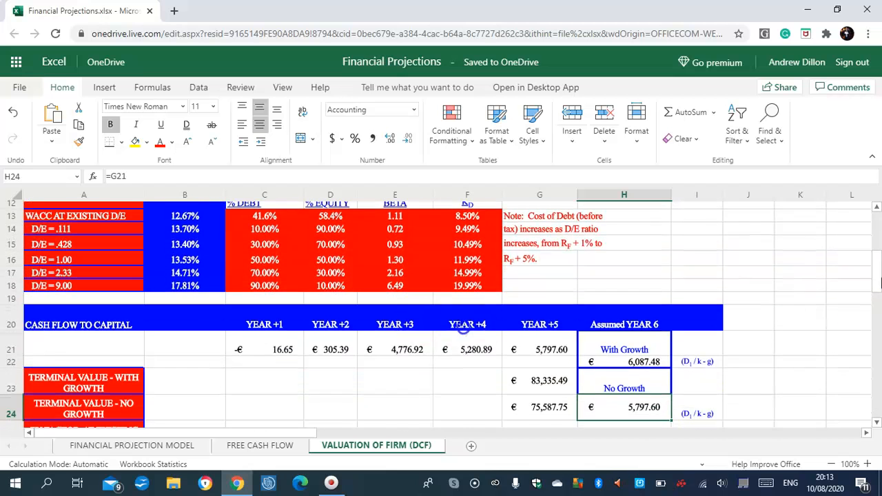
left_click(627, 347)
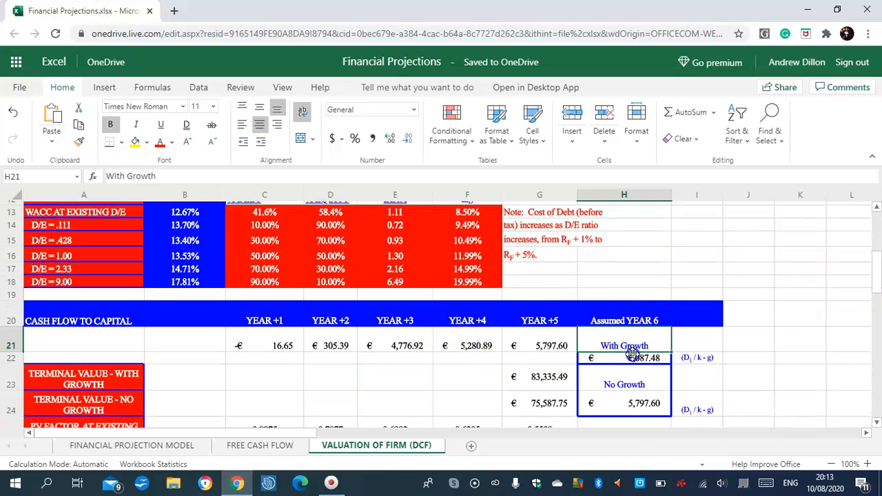
left_click(633, 356)
Inspect the year +1 PV factor formula at the existing WACC in C25
left_click_drag(871, 269, 880, 296)
left_click(265, 309)
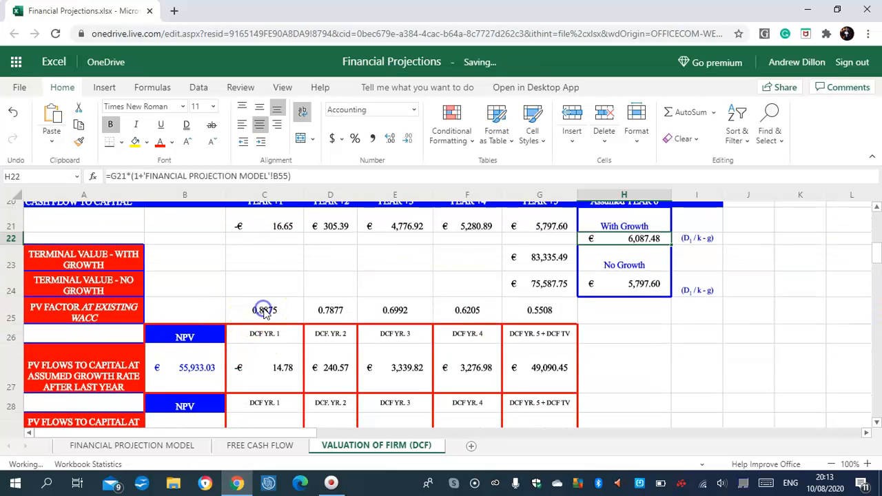
left_click(524, 293)
left_click(608, 366)
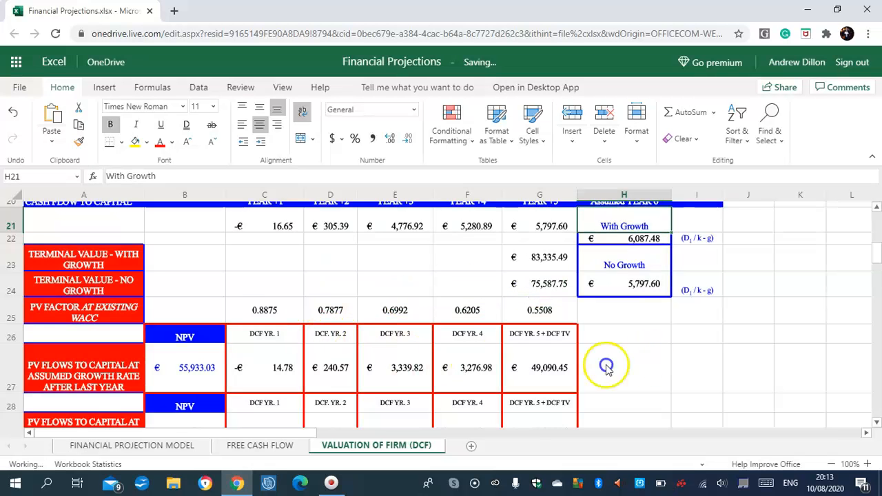
left_click(266, 312)
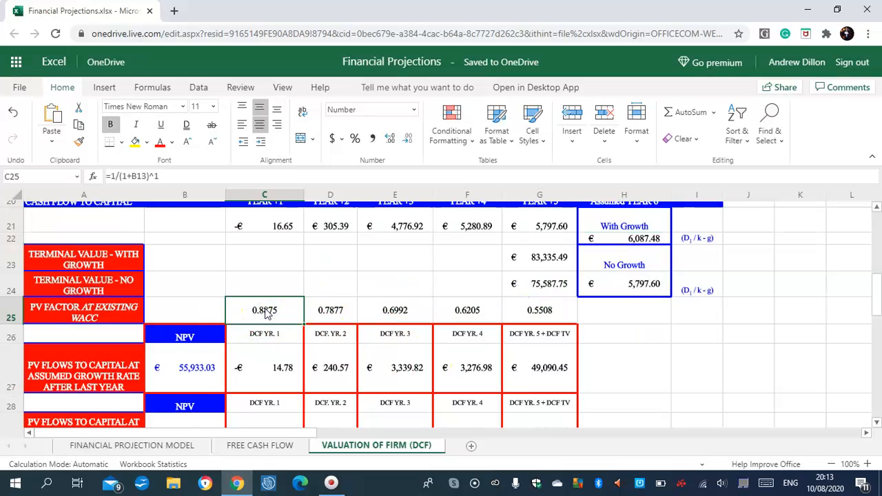
Inspect the assumed-growth NPV formula in B27 and the discounted cash flow formulas in C27 through G27
scroll(873, 296, "down", 3)
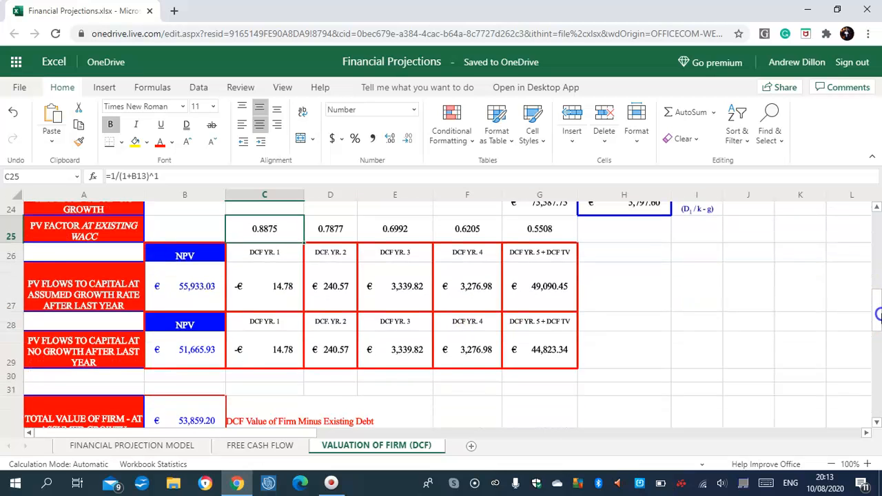
left_click(190, 295)
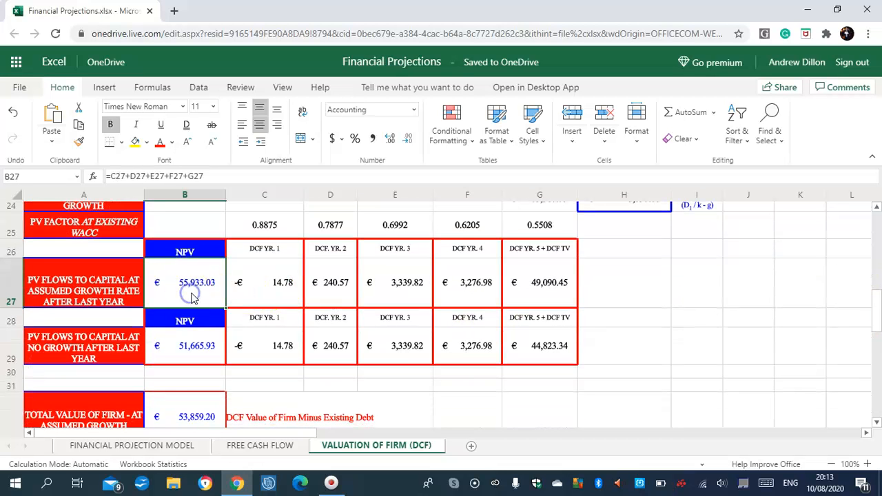
left_click(201, 283)
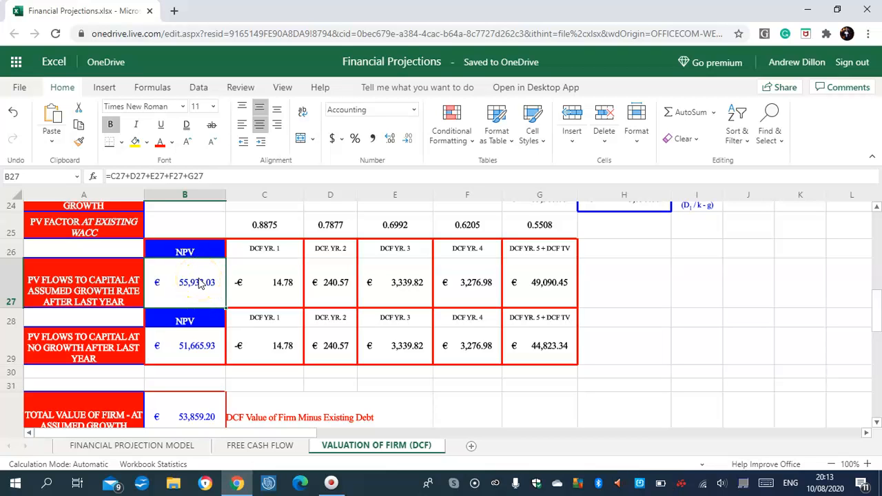
left_click(270, 284)
left_click(273, 291)
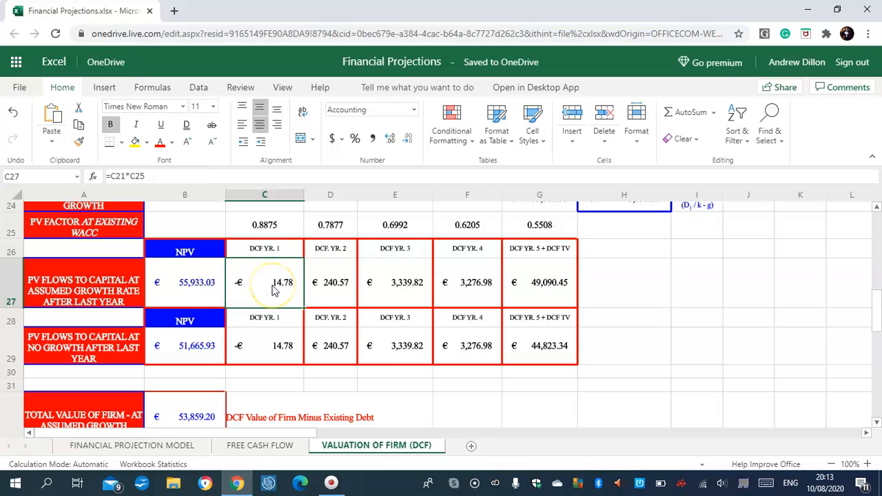
left_click(338, 284)
left_click(404, 288)
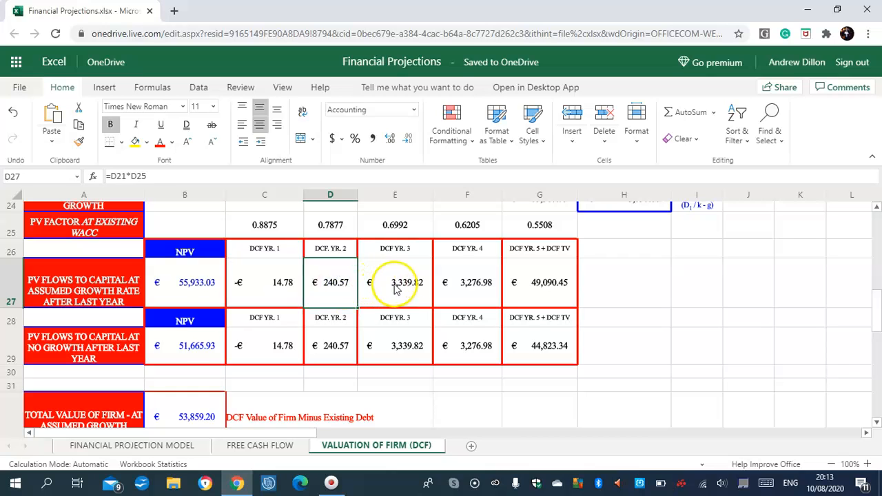
left_click(486, 293)
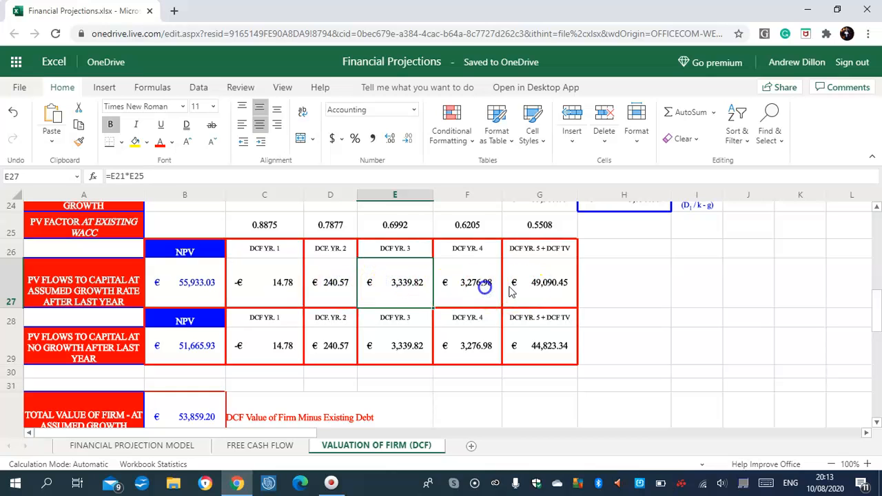
left_click(546, 289)
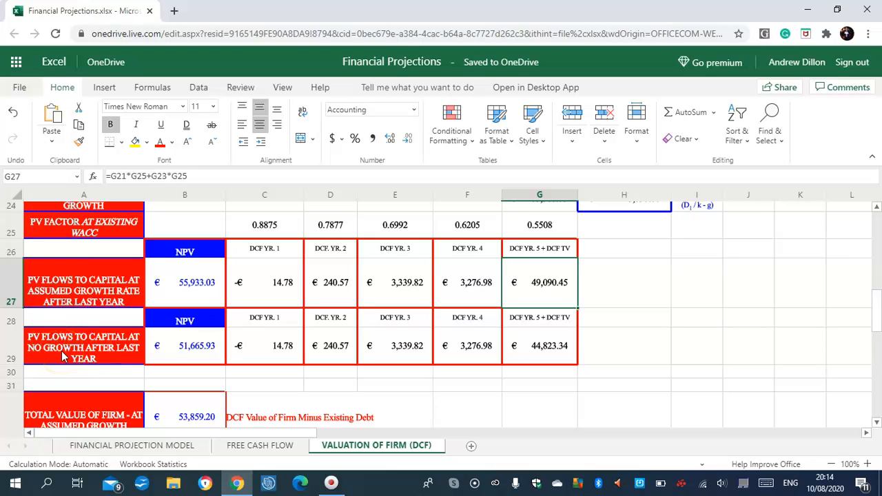
Inspect the total value of firm less debt formulas in B32 with assumed growth and B34 with no growth
left_click(878, 422)
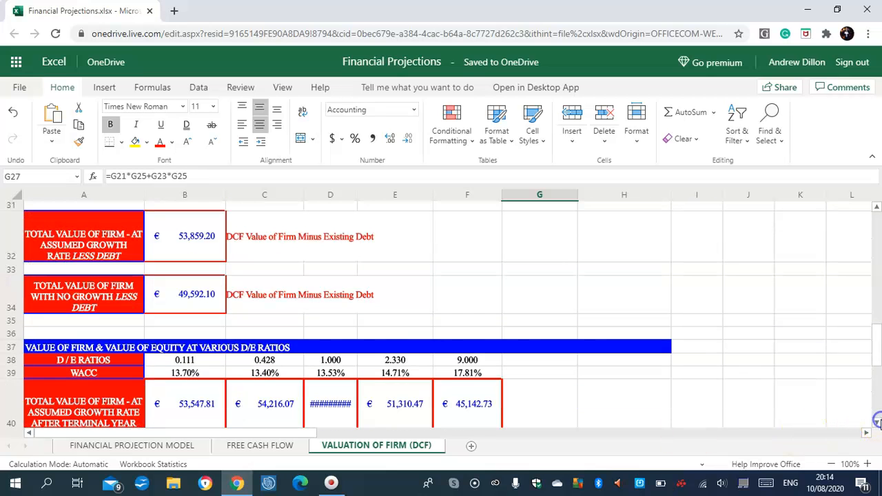
left_click(177, 237)
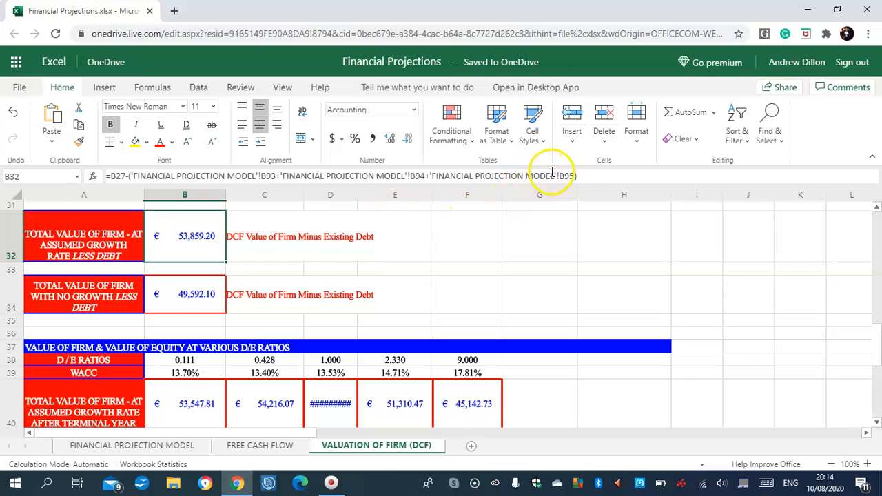
left_click(184, 304)
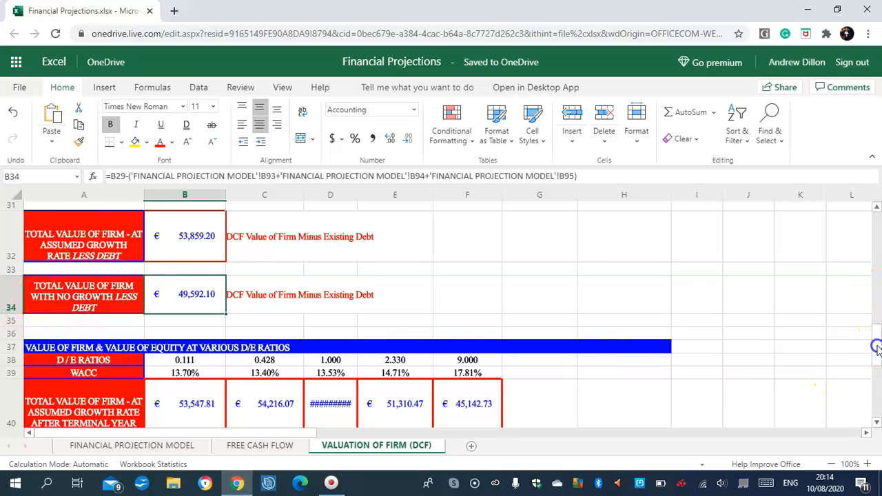
Widen column D enough to fit the firm values at the 1.000 D/E ratio in rows 40 and 41
scroll(877, 348, "down", 3)
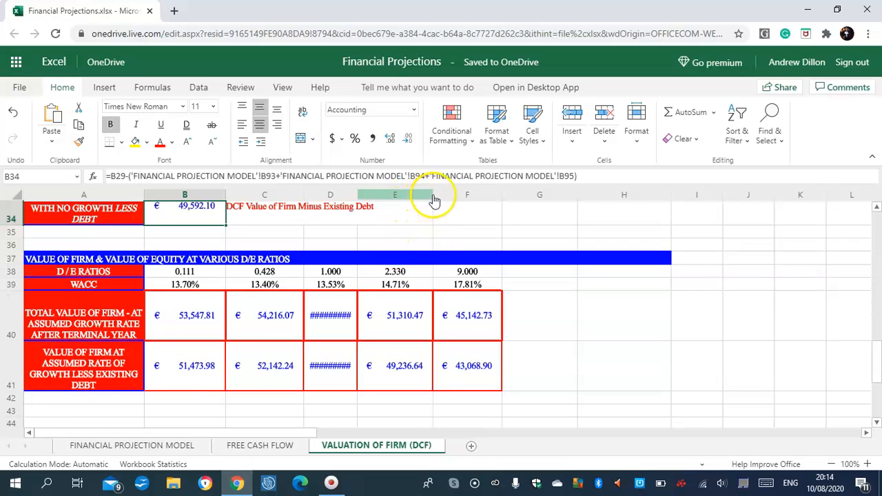
mouse_move(433, 195)
left_mouse_down()
mouse_move(356, 195)
mouse_move(419, 191)
left_mouse_up()
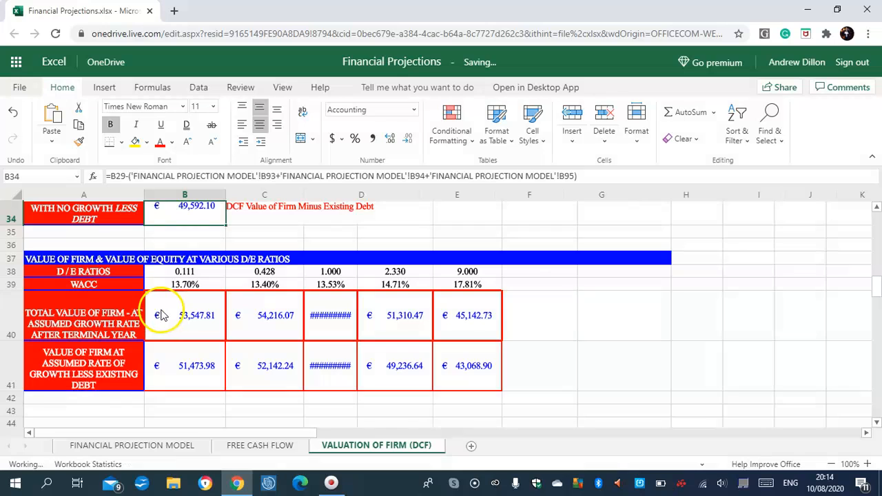
Inspect the total firm value formulas in B40 through D40 and the less existing debt formulas in B41 and F41
left_click(178, 327)
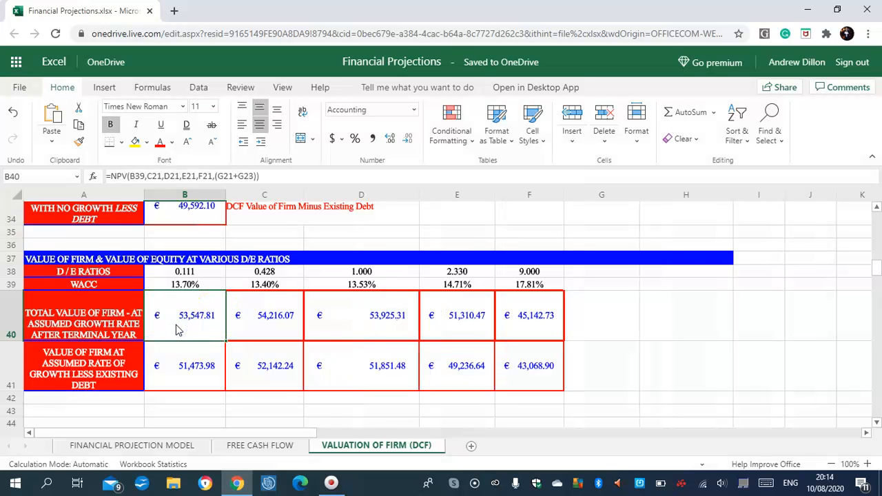
left_click(164, 373)
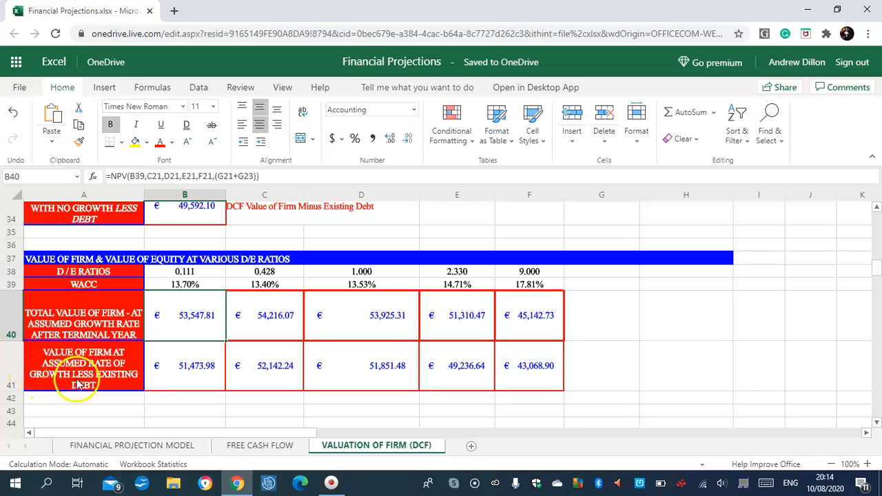
left_click(198, 371)
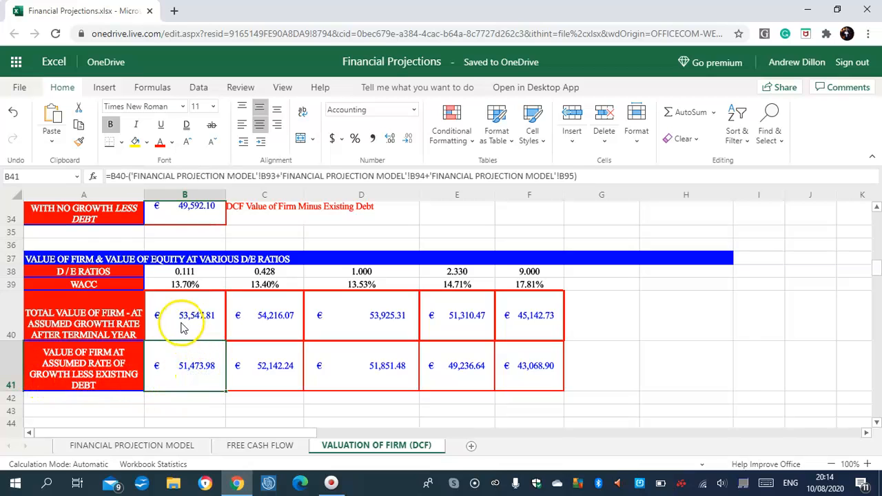
left_click(183, 326)
left_click(271, 317)
left_click(362, 315)
left_click(207, 369)
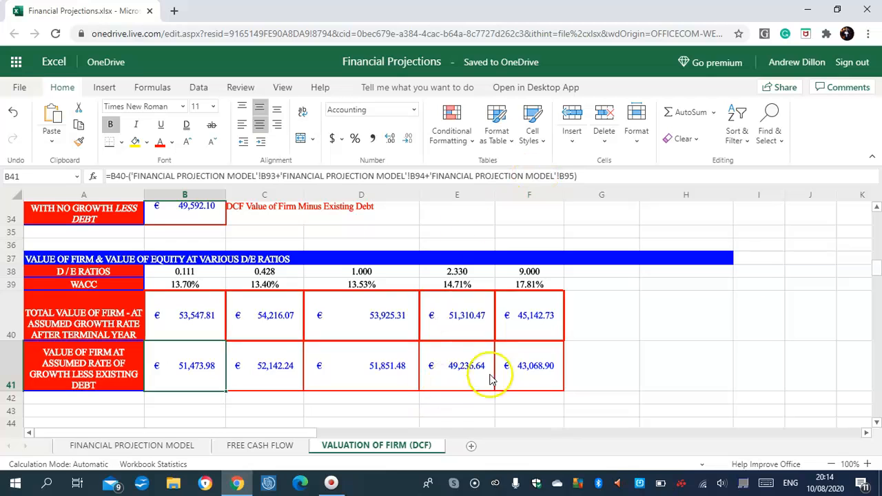
scroll(869, 270, "down", 3)
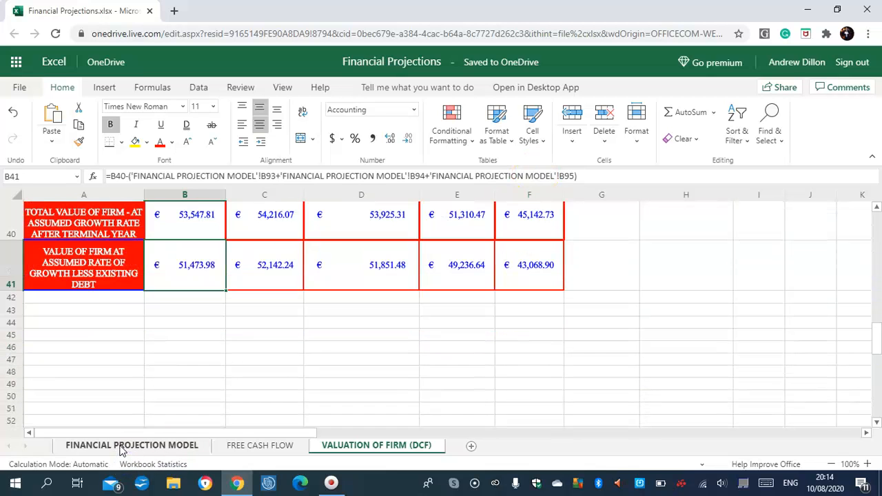
left_click(552, 272)
Review the start of the valuation, free cash flow and financial projection model sheets, ending at the model's input data
left_click_drag(876, 344, 878, 227)
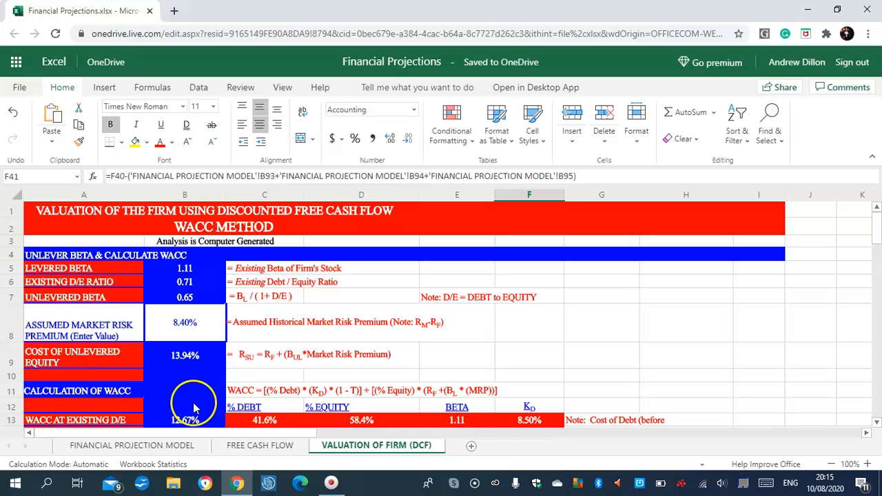
left_click(265, 446)
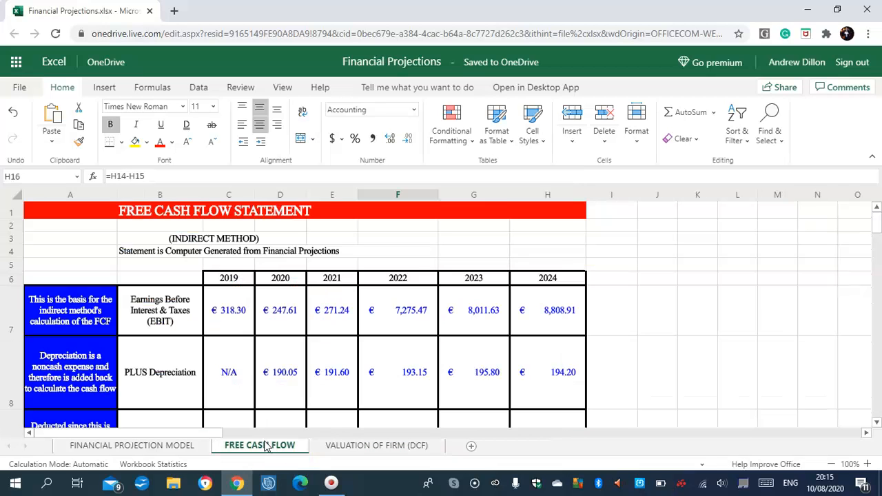
left_click(146, 446)
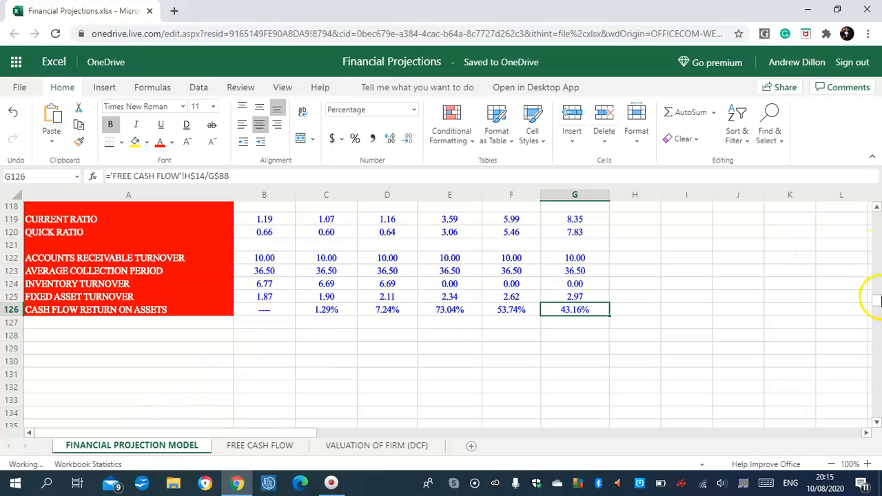
left_click_drag(872, 298, 877, 210)
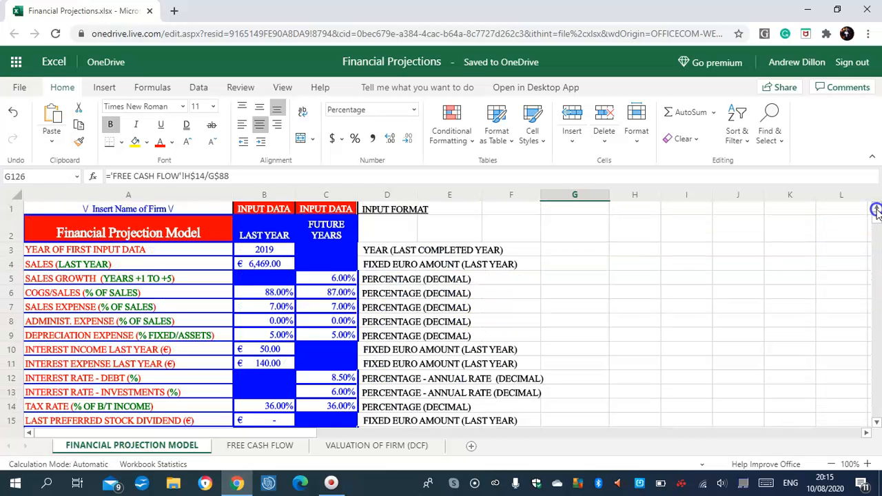